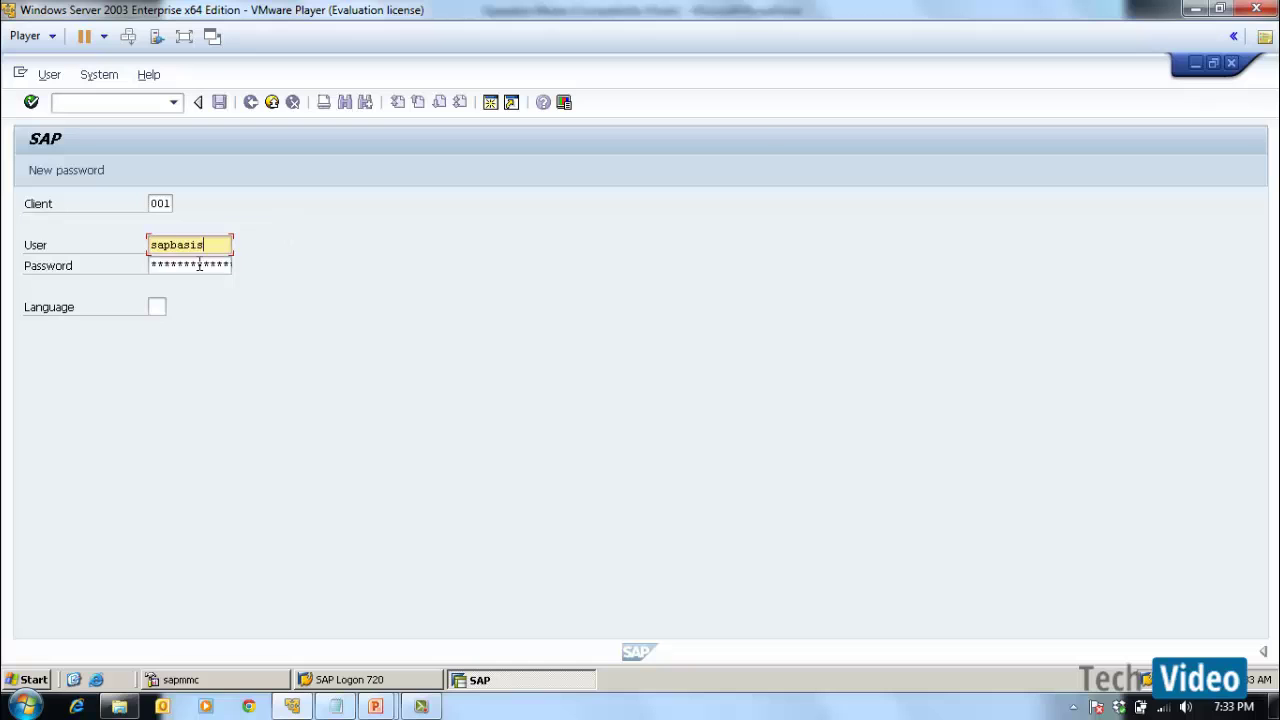
Enter the account password for client 001 and log on to the SAP system
{"action": "left_click", "coordinate": [200, 264]}
{"action": "type", "text": "***"}
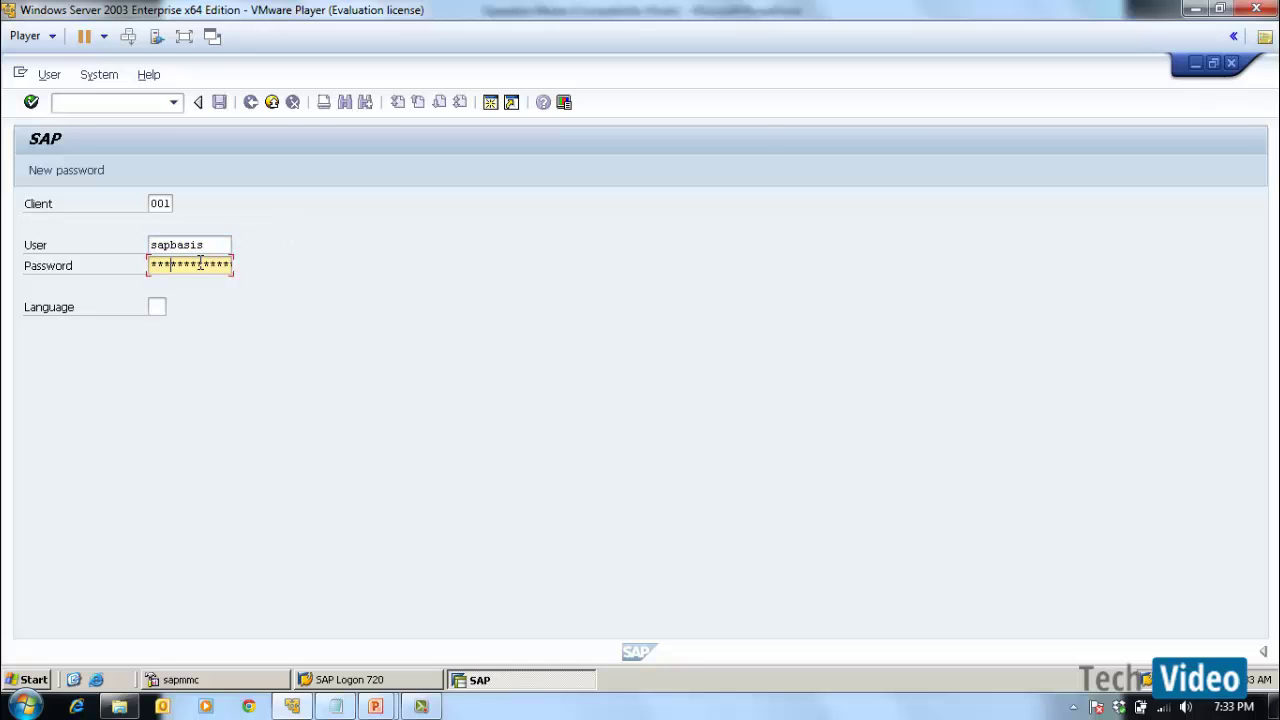
{"action": "type", "text": "**"}
{"action": "key", "text": "Return"}
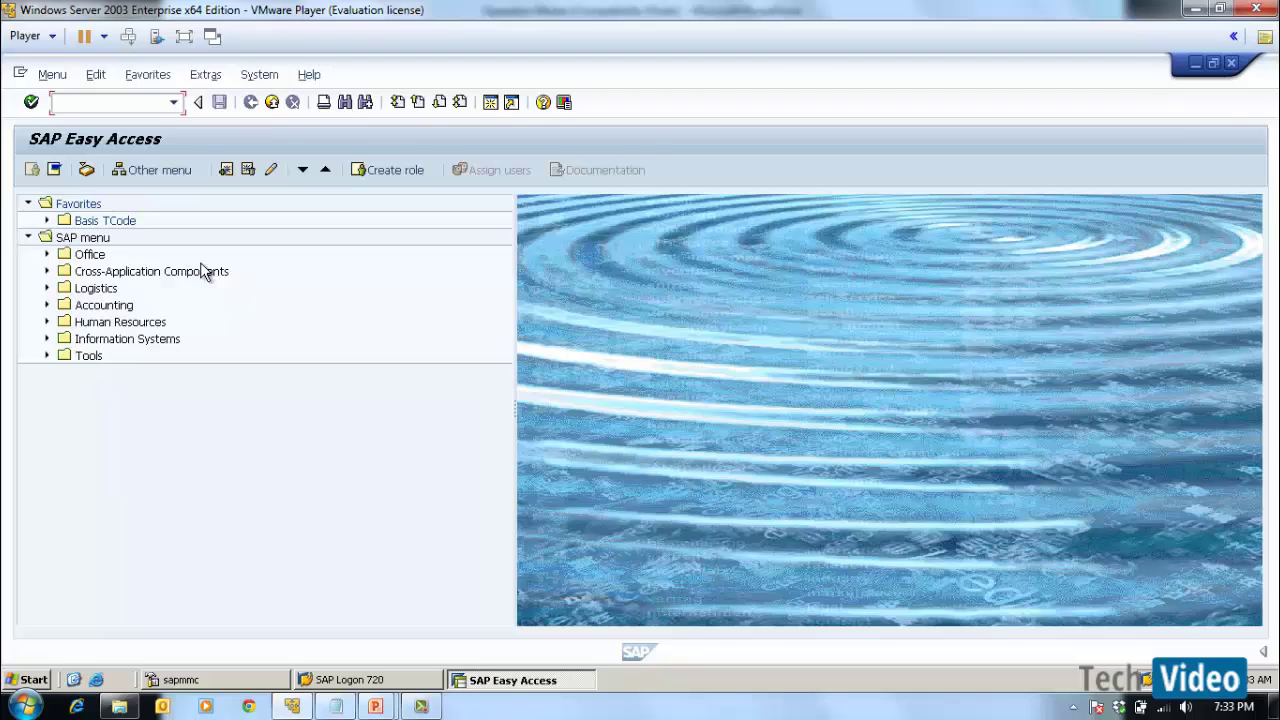
Open the process overview with transaction SM50, examine the details of dialog work process 0, and return to the overview
{"action": "type", "text": "sm50"}
{"action": "key", "text": "Return"}
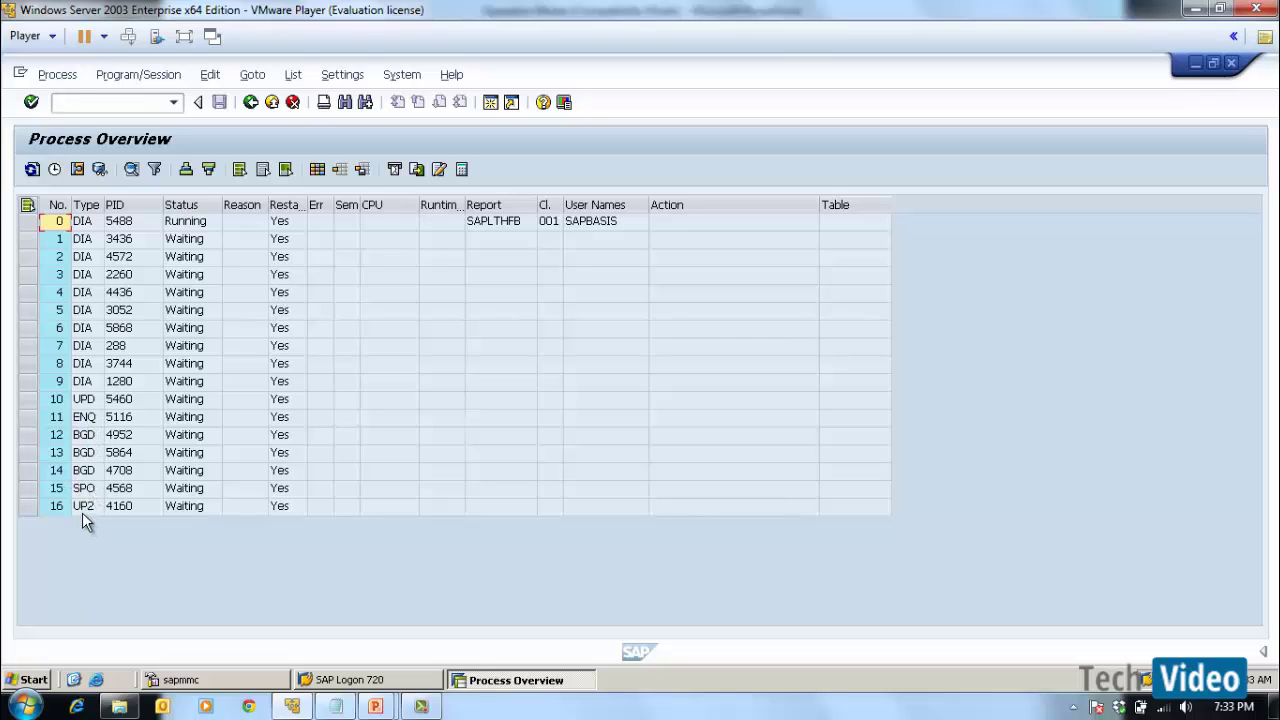
{"action": "double_click", "coordinate": [124, 229]}
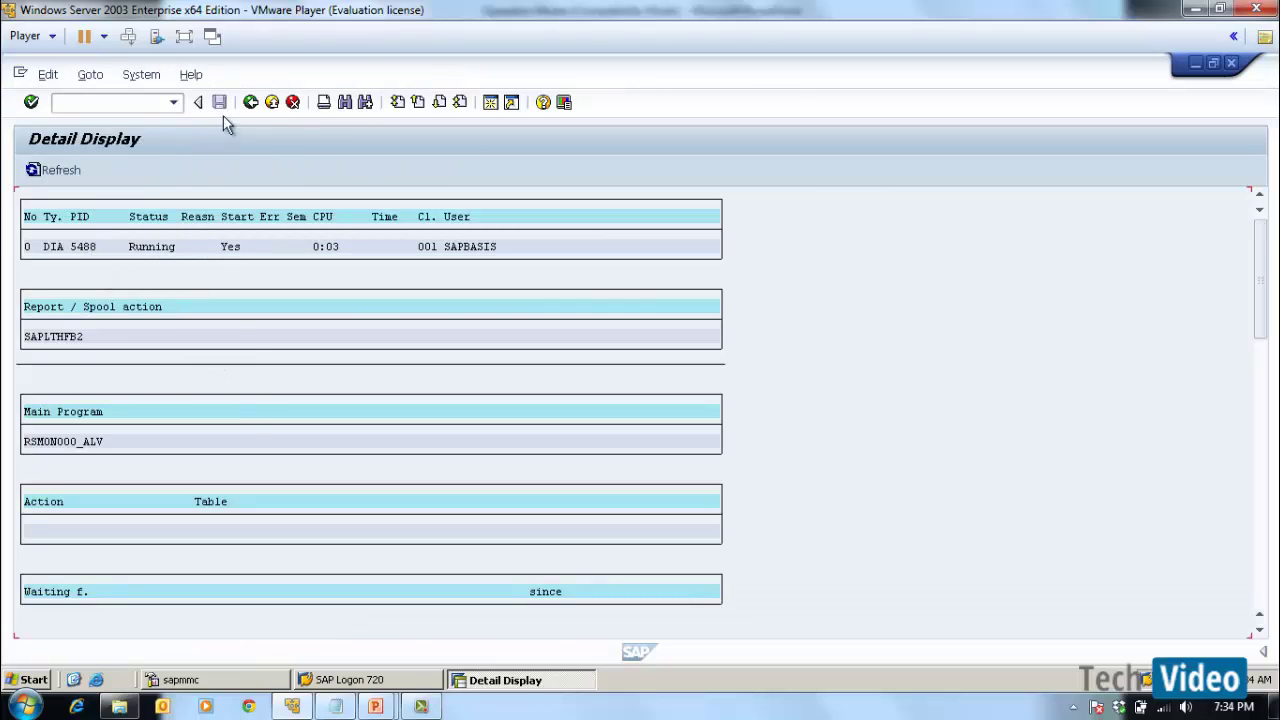
{"action": "left_click", "coordinate": [251, 102]}
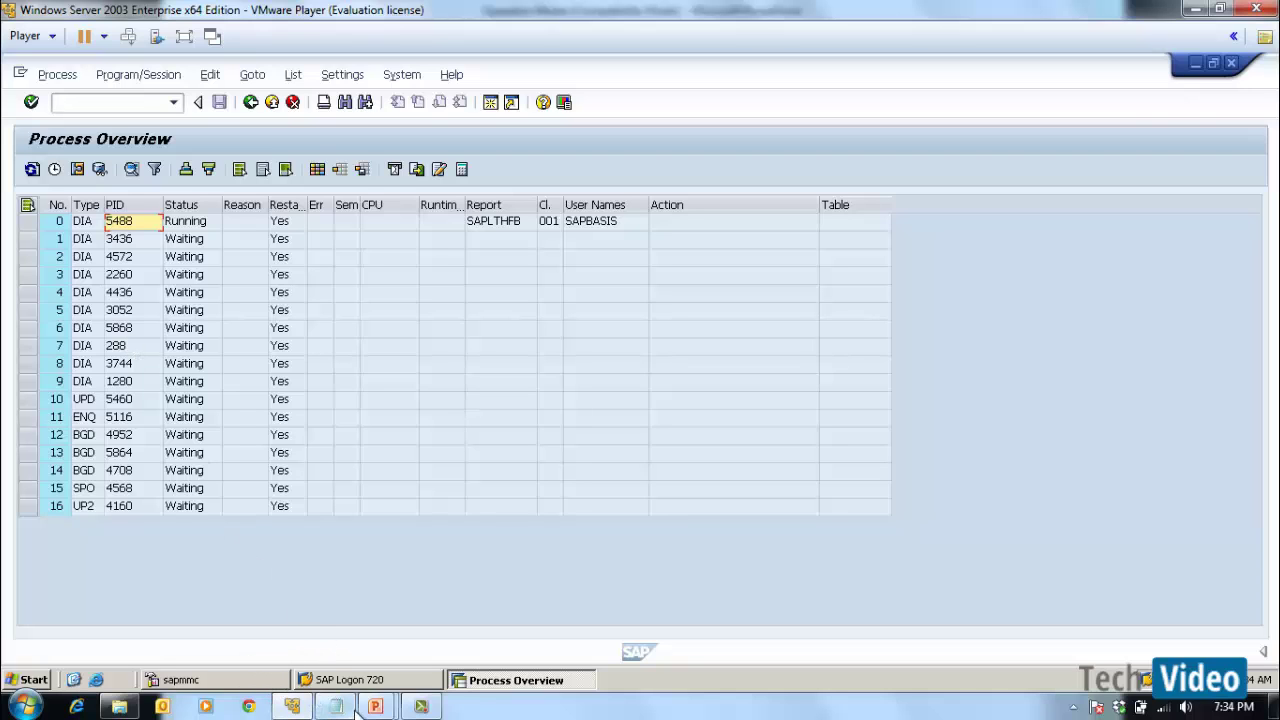
Switch to the PowerPoint slide show to review the Setup Operation Mode slide, return to SAP and leave the process overview
{"action": "mouse_move", "coordinate": [375, 708]}
{"action": "left_click", "coordinate": [436, 600]}
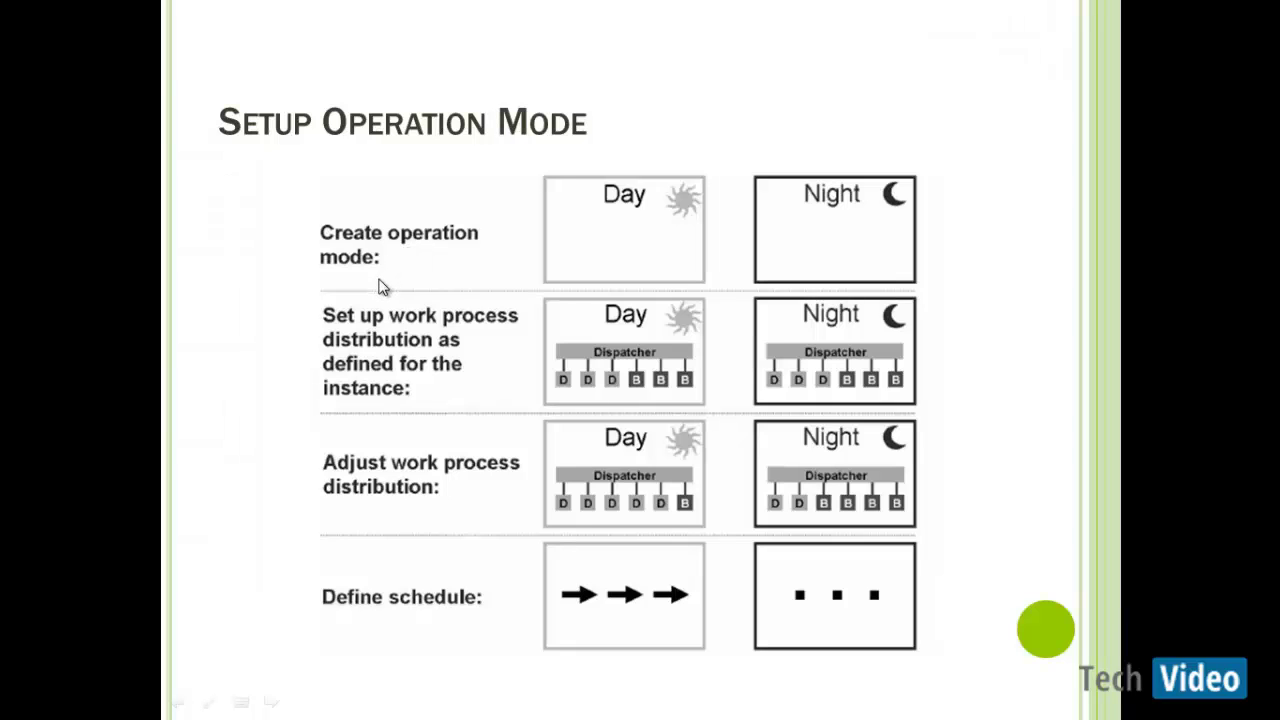
{"action": "key", "text": "alt+Tab"}
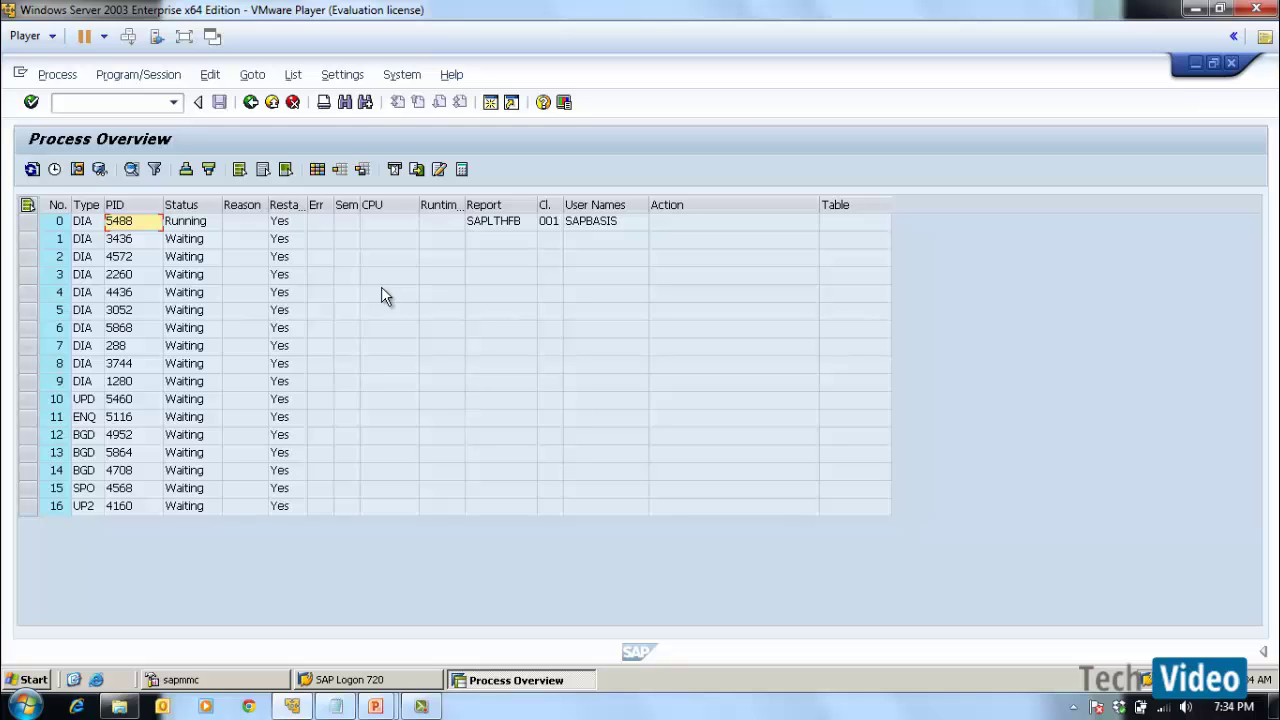
{"action": "left_click", "coordinate": [250, 102]}
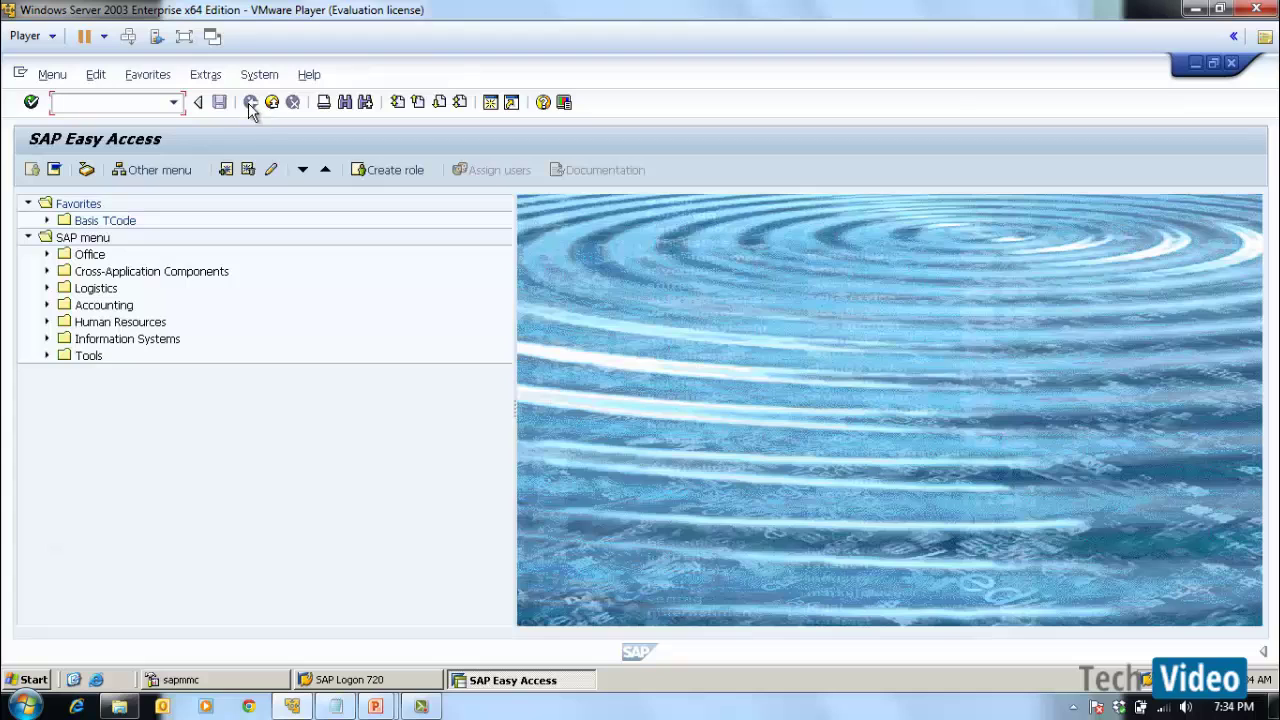
Open operation mode and instance maintenance with transaction RZ04 and return to the SAP Easy Access screen
{"action": "type", "text": "Rz"}
{"action": "key", "text": "BackSpace"}
{"action": "key", "text": "BackSpace"}
{"action": "type", "text": "rz40"}
{"action": "key", "text": "BackSpace"}
{"action": "key", "text": "BackSpace"}
{"action": "key", "text": "BackSpace"}
{"action": "key", "text": "BackSpace"}
{"action": "type", "text": "RZ04"}
{"action": "key", "text": "Return"}
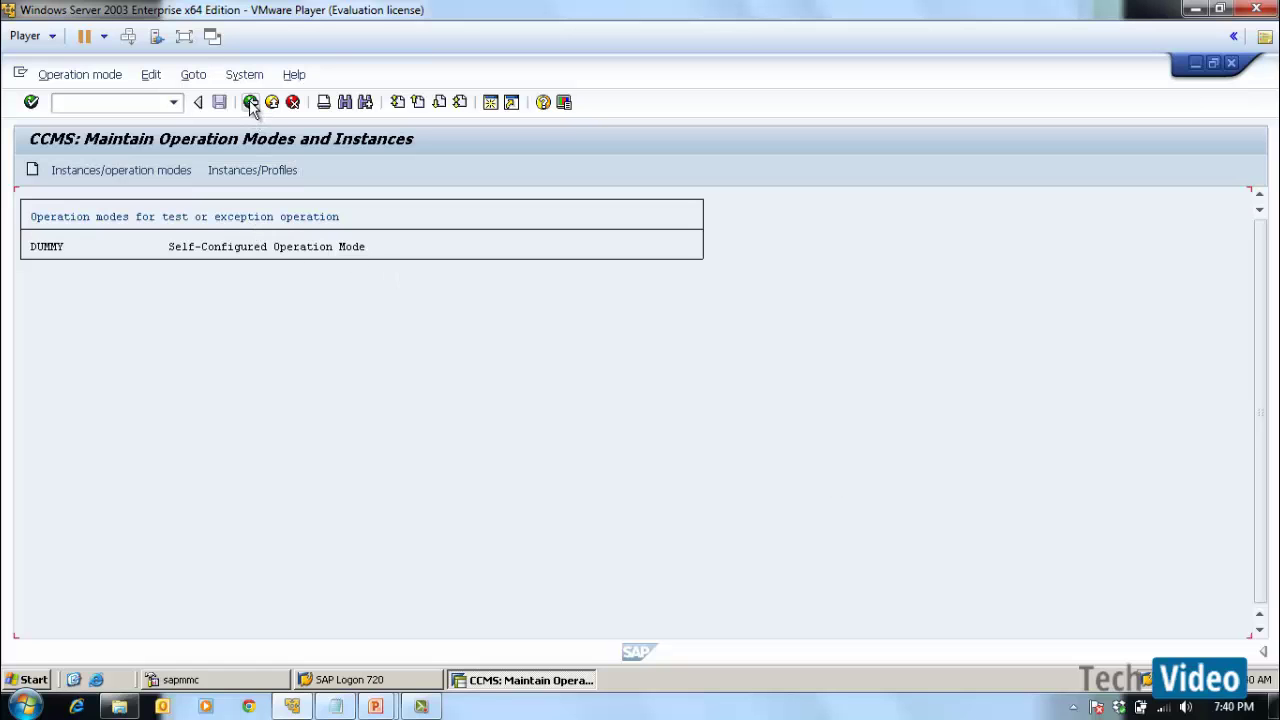
{"action": "left_click", "coordinate": [250, 103]}
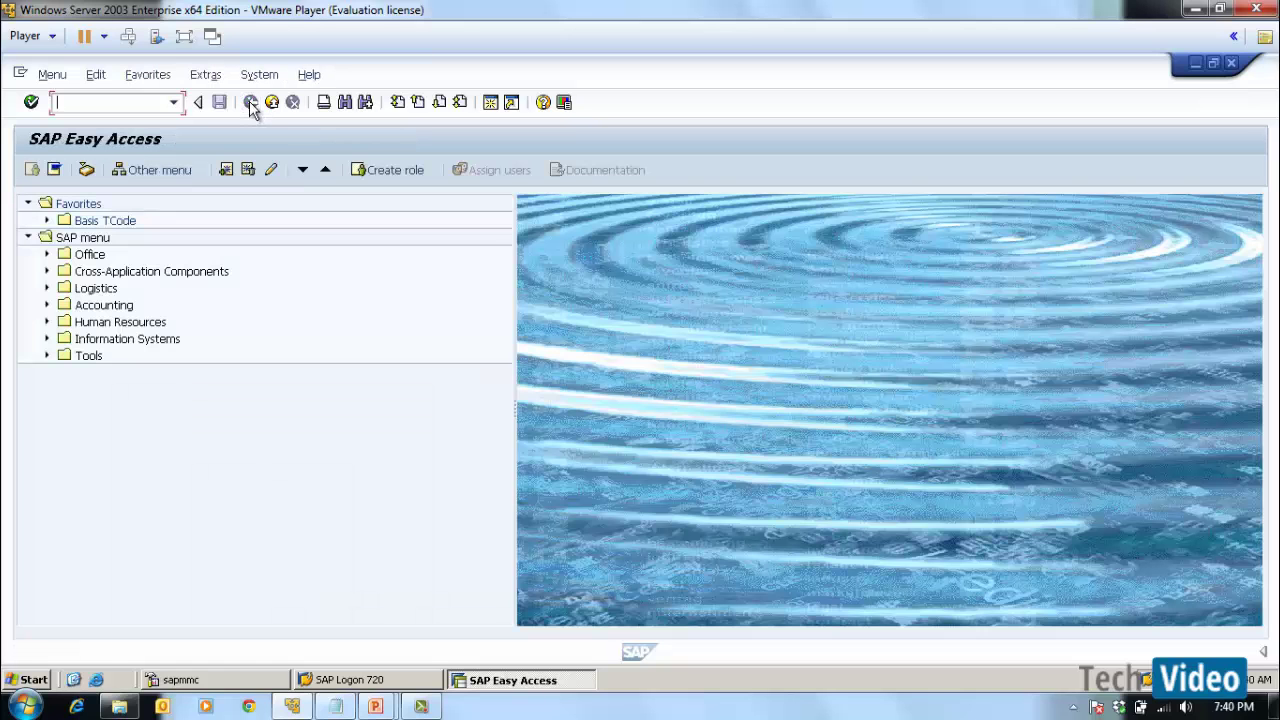
Start RZ04 - Operation Modes/Instances from the Configuration folder under Tools, CCMS in the SAP Easy Access tree
{"action": "left_click", "coordinate": [47, 357]}
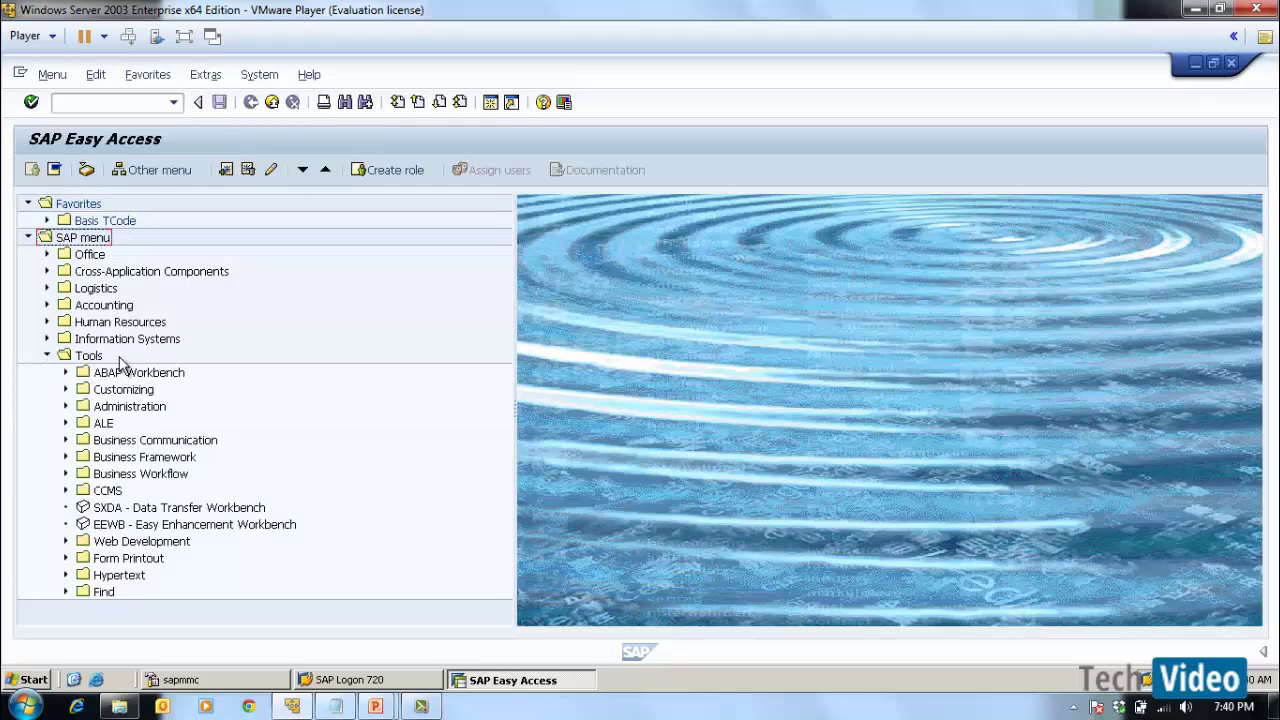
{"action": "left_click", "coordinate": [66, 491]}
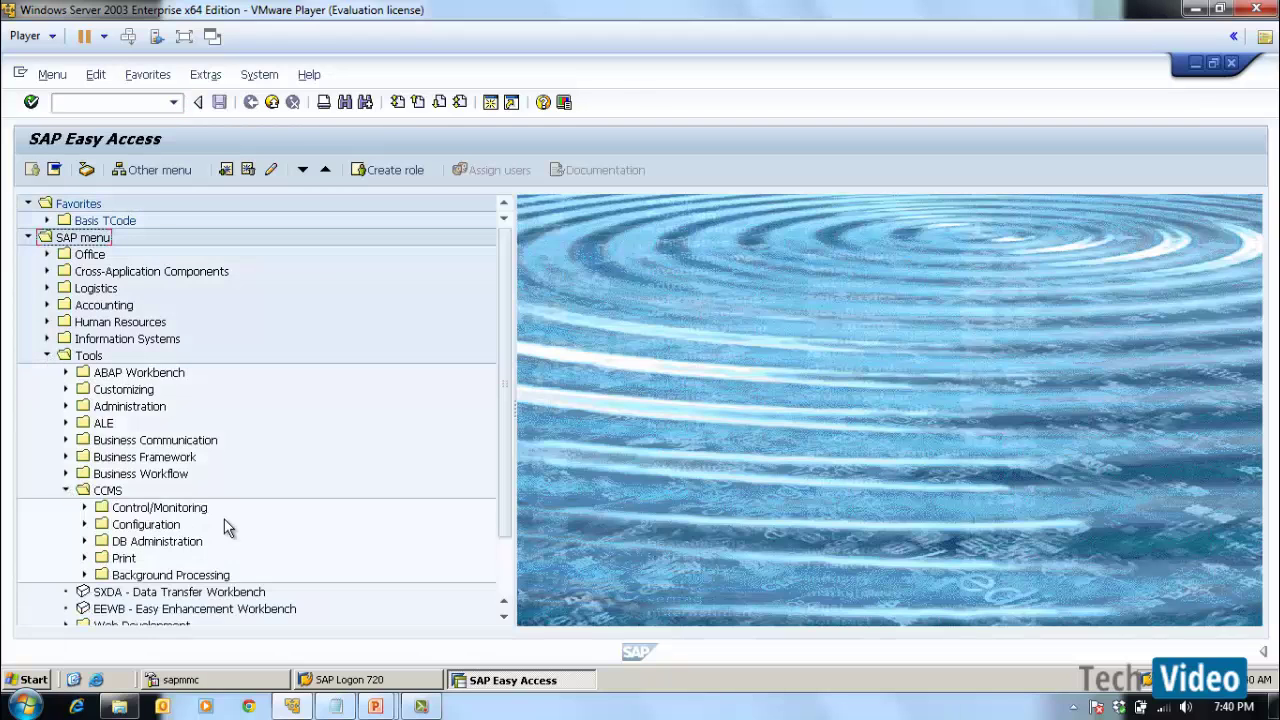
{"action": "left_click", "coordinate": [84, 525]}
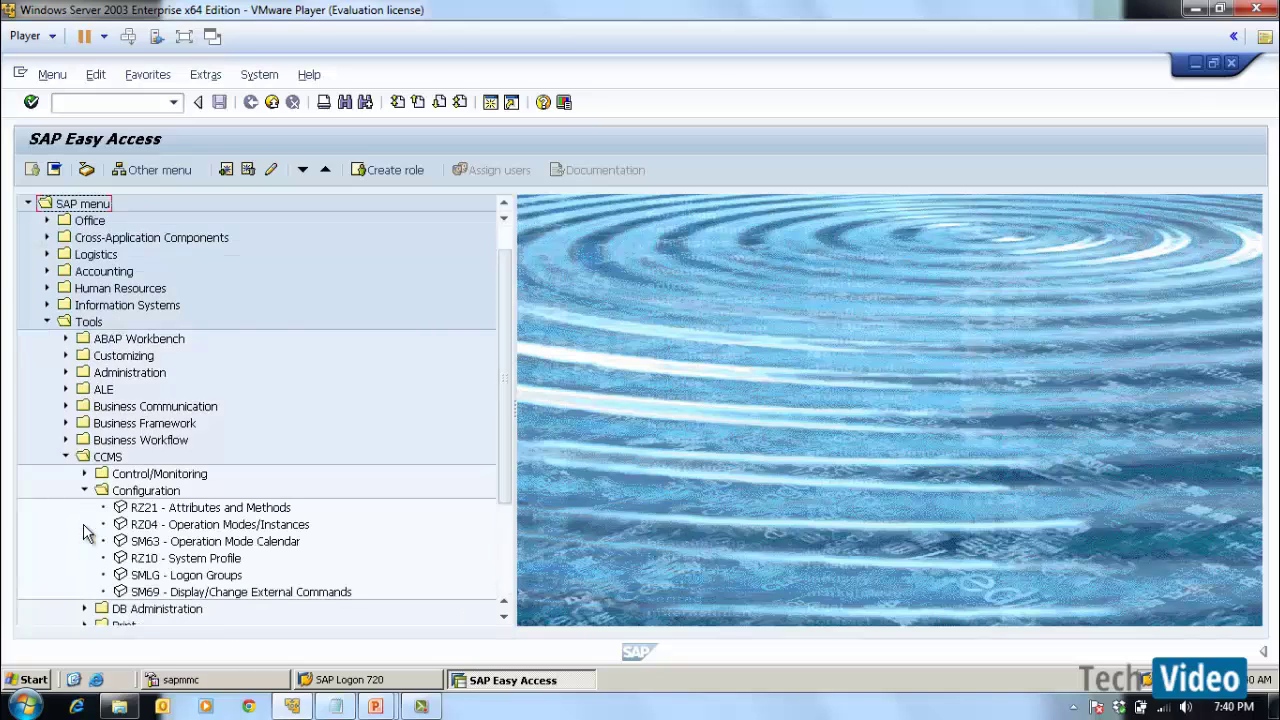
{"action": "left_click", "coordinate": [176, 529]}
{"action": "double_click", "coordinate": [176, 527]}
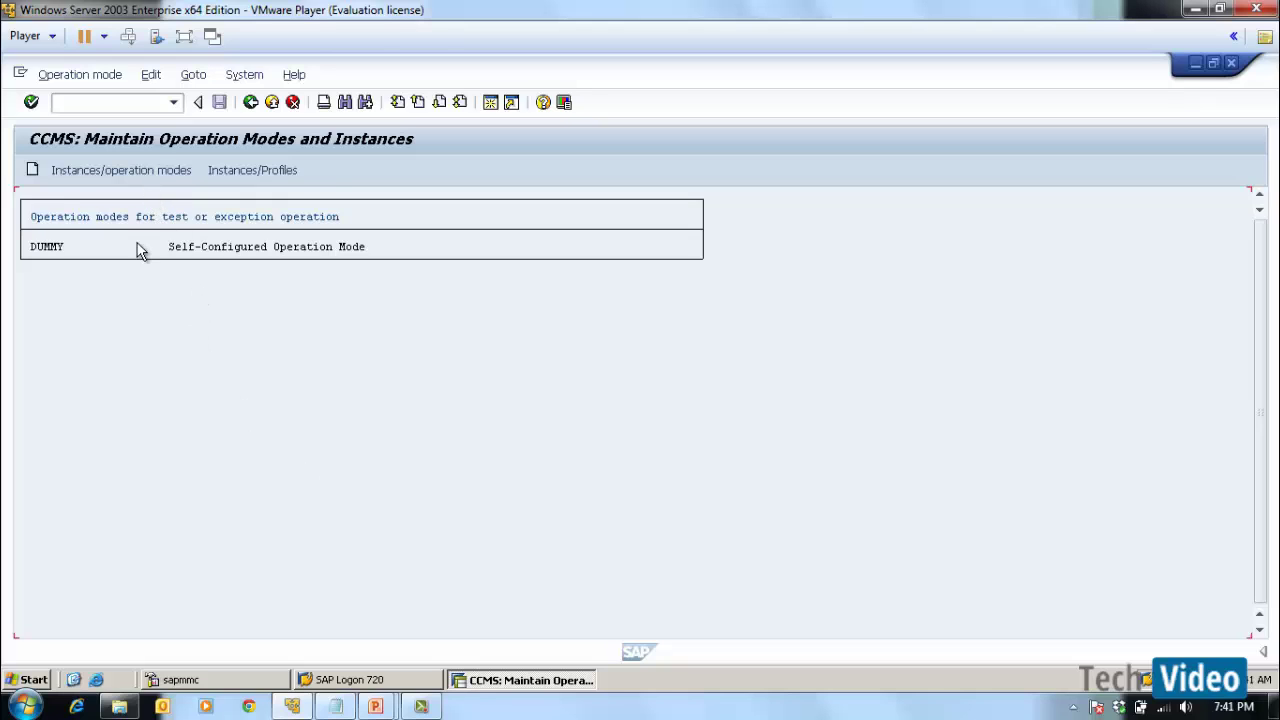
Start a new operation mode for system ECC and name it Z_DAY
{"action": "left_click", "coordinate": [33, 171]}
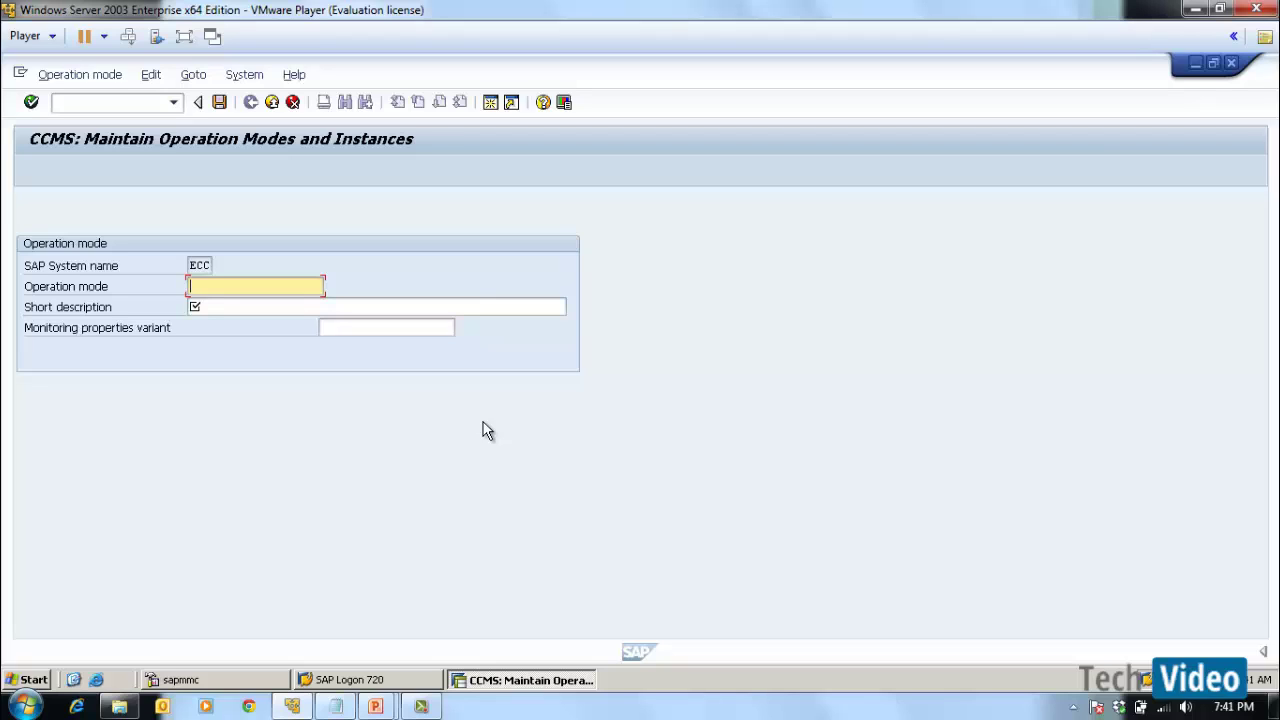
{"action": "type", "text": "z_day"}
{"action": "key", "text": "BackSpace"}
{"action": "key", "text": "BackSpace"}
{"action": "key", "text": "BackSpace"}
{"action": "key", "text": "BackSpace"}
{"action": "key", "text": "BackSpace"}
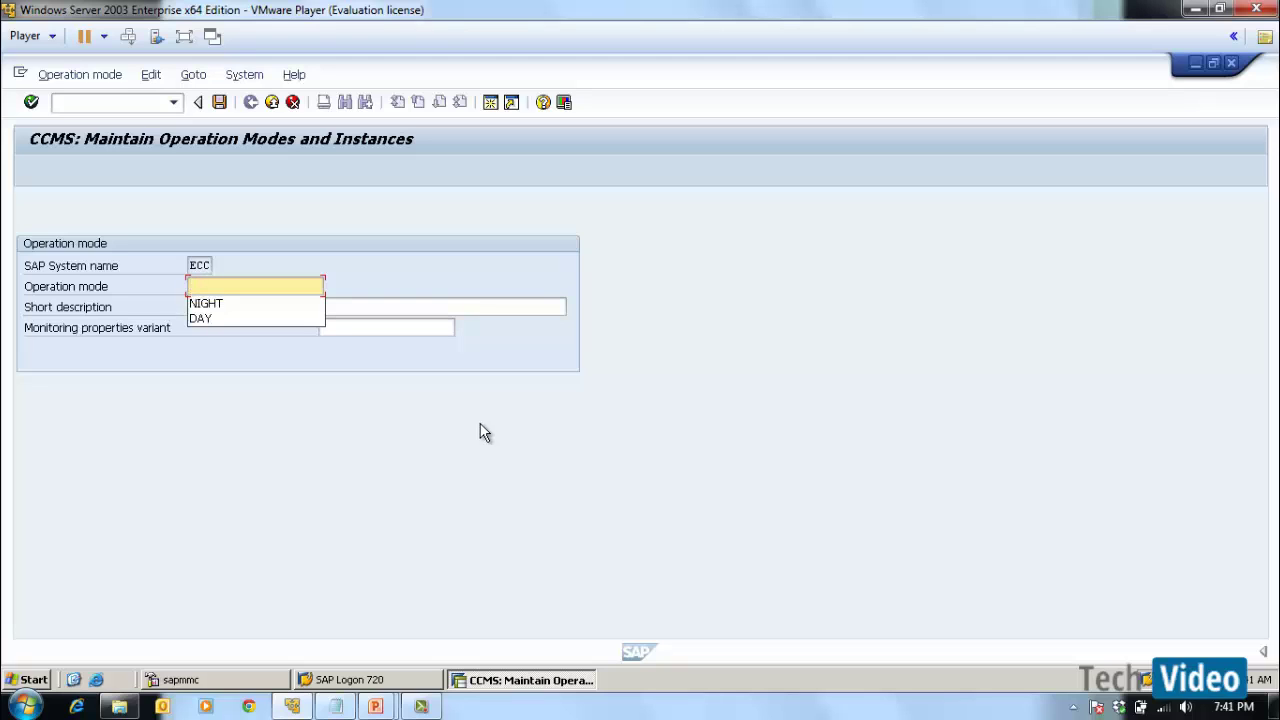
{"action": "left_click", "coordinate": [480, 424]}
{"action": "type", "text": "Z"}
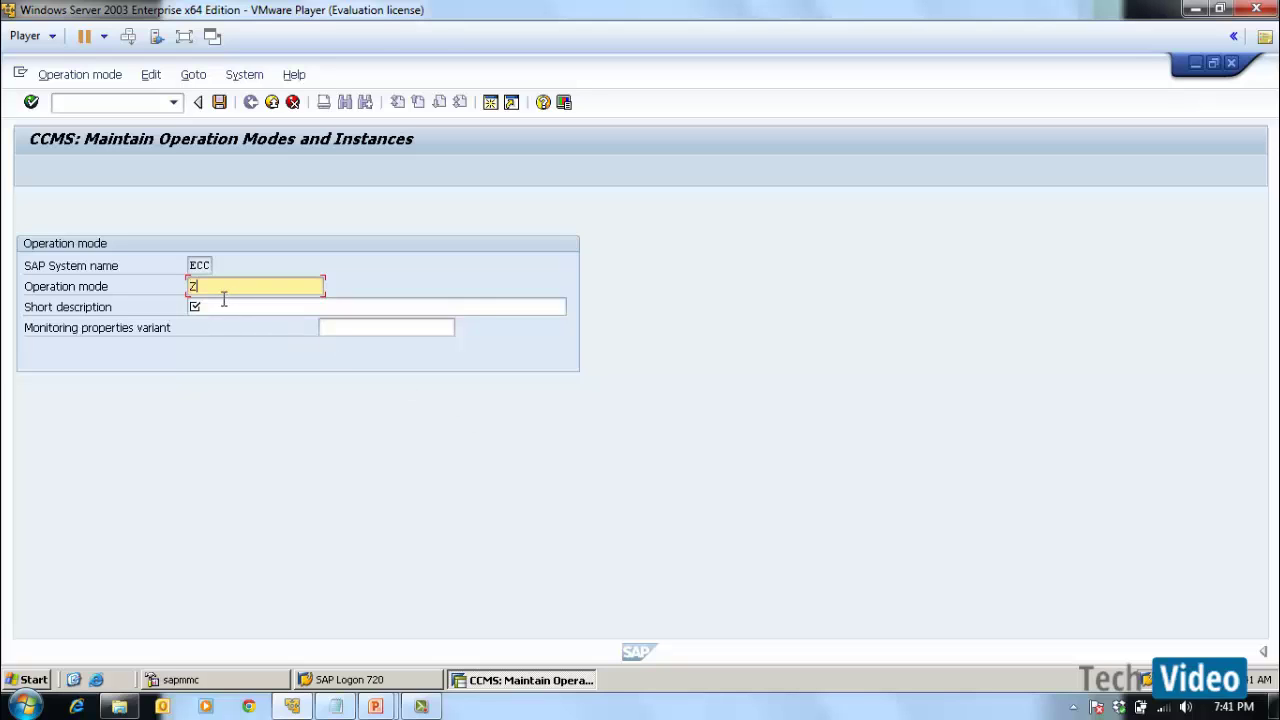
{"action": "type", "text": "_DAY"}
{"action": "key", "text": "Tab"}
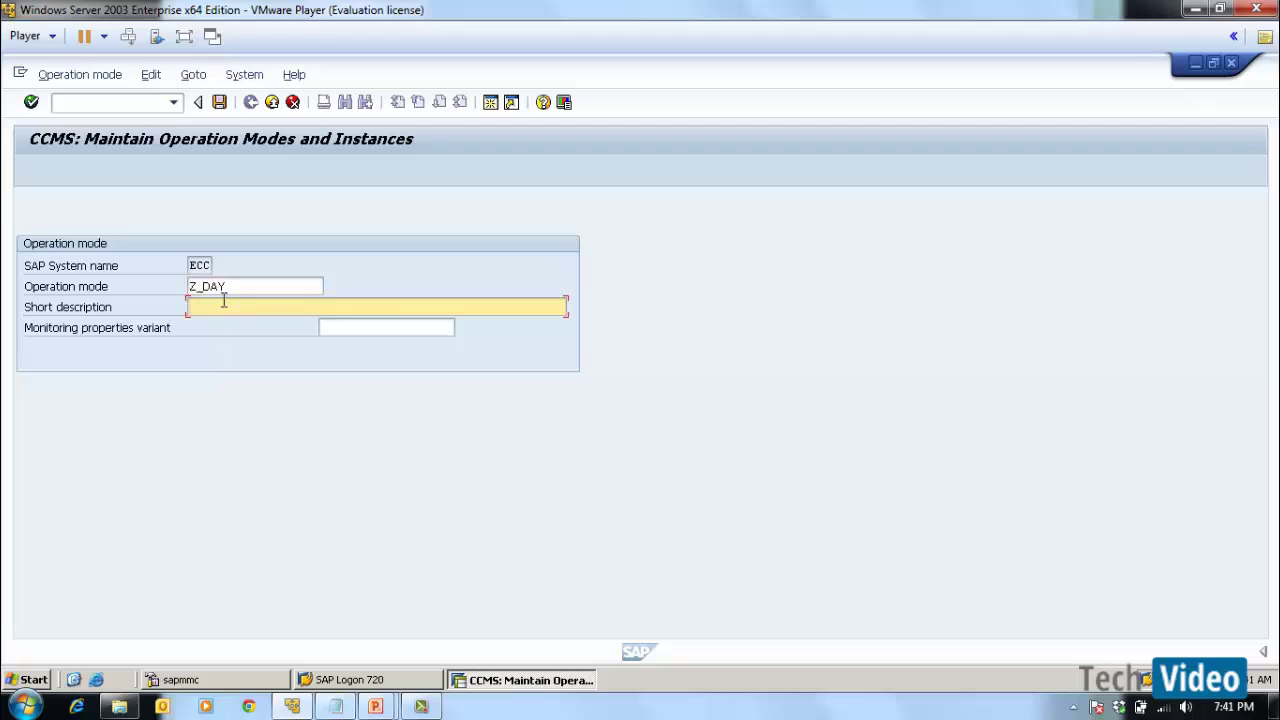
Set the short description to "Operation Mode Day" and save the Z_DAY operation mode
{"action": "type", "text": "O"}
{"action": "key", "text": "BackSpace"}
{"action": "type", "text": "Operation Mode Day"}
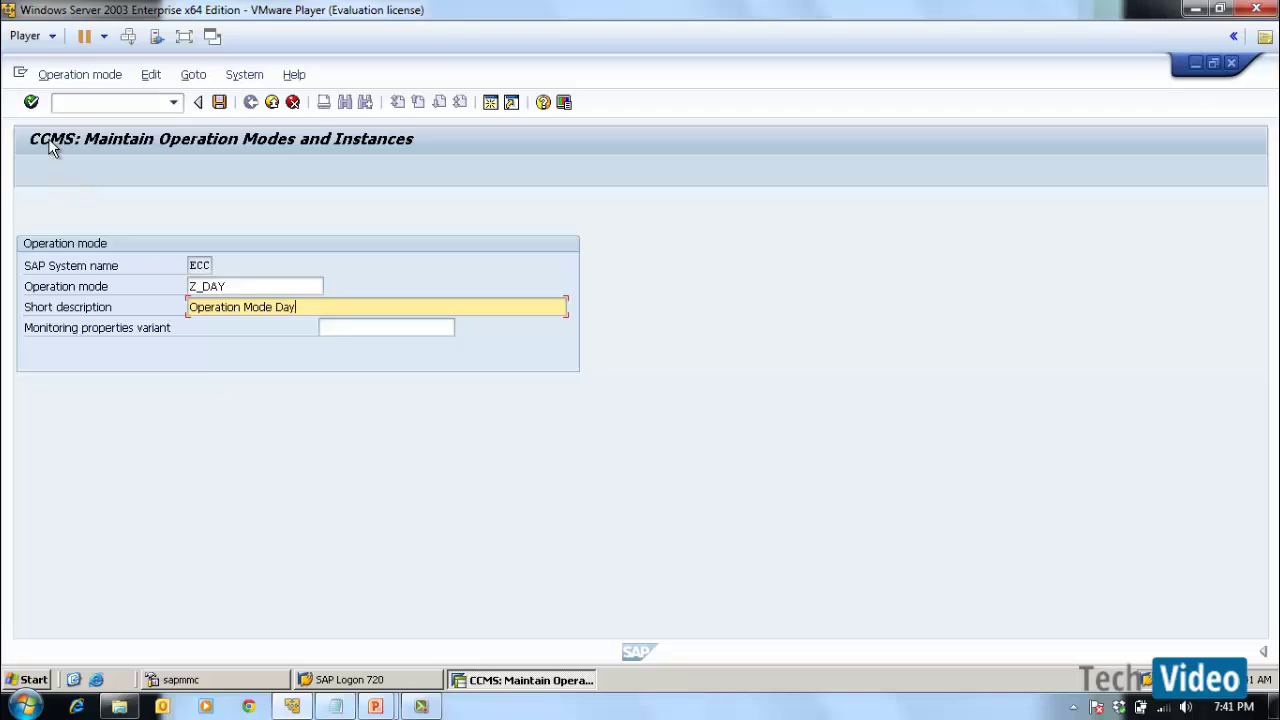
{"action": "left_click", "coordinate": [219, 103]}
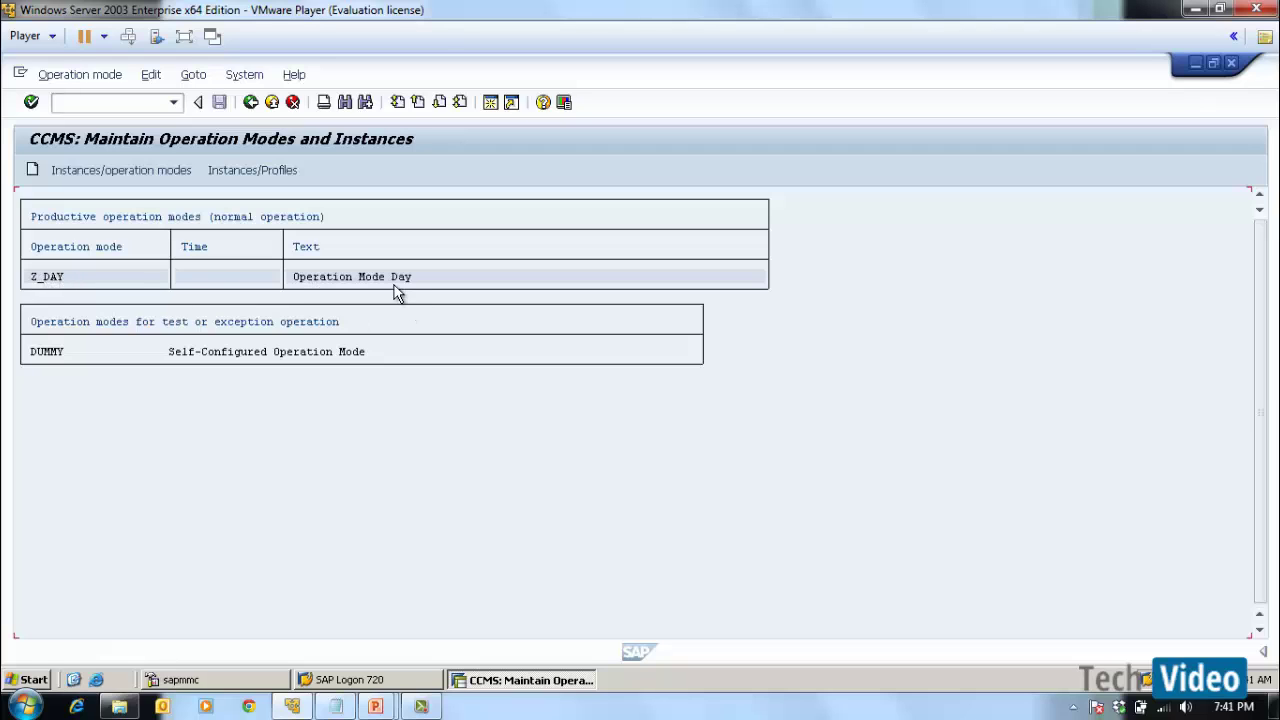
Create and save a second operation mode named Z_NIGHT with the short description "Operation Mode Night"
{"action": "left_click", "coordinate": [33, 170]}
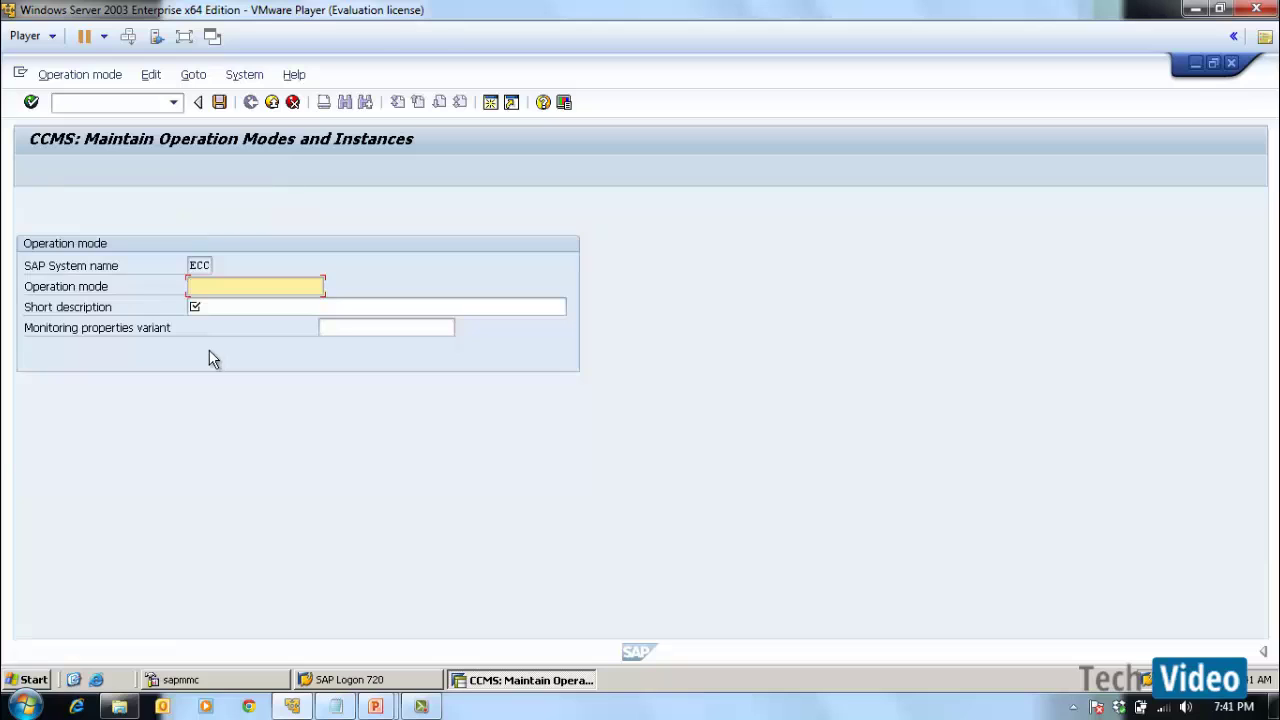
{"action": "type", "text": "Z"}
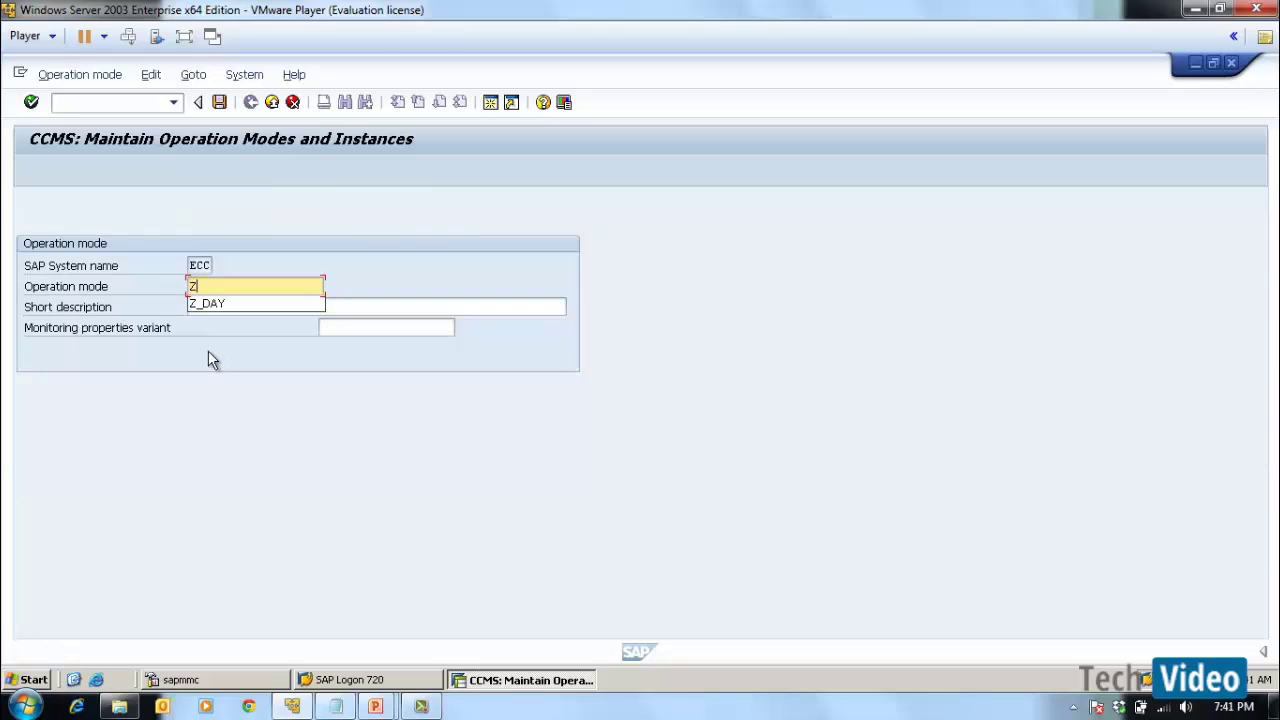
{"action": "type", "text": "_NIGHT"}
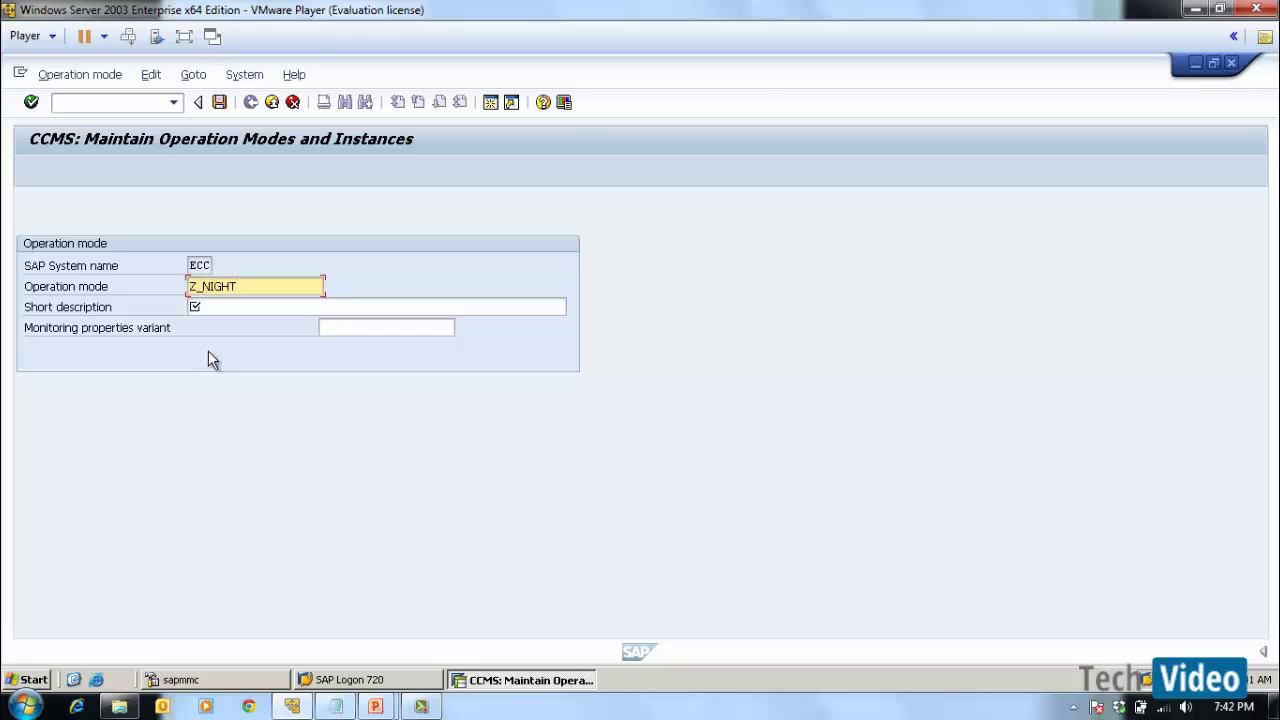
{"action": "key", "text": "Tab"}
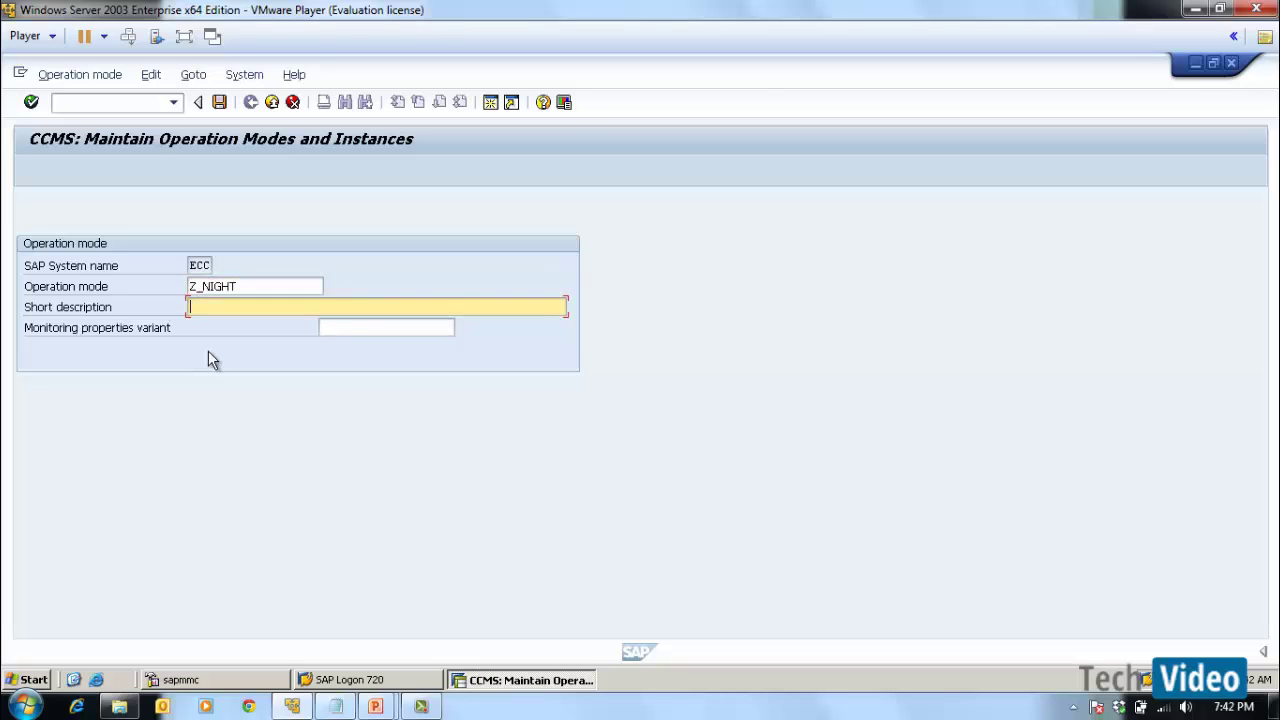
{"action": "type", "text": "Operation Mode Night"}
{"action": "left_click", "coordinate": [218, 102]}
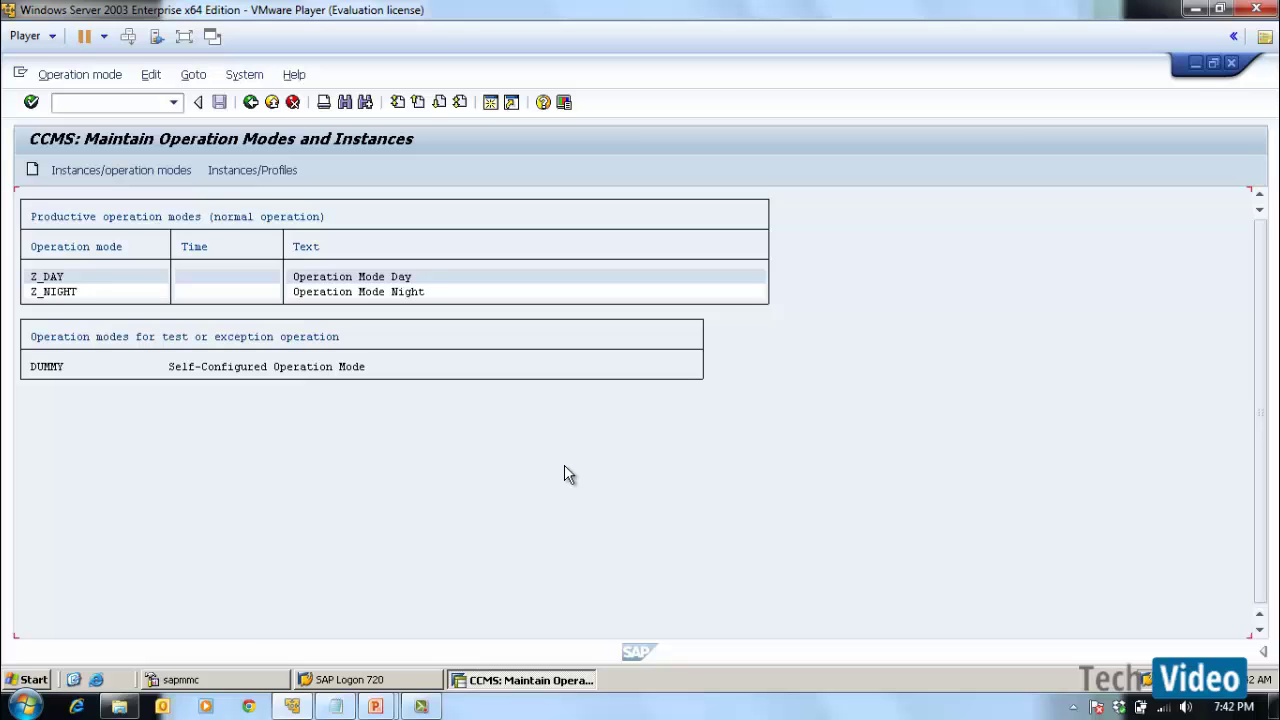
Switch to the PowerPoint slide show to check the work process distribution stage of the setup, and return to SAP
{"action": "mouse_move", "coordinate": [375, 706]}
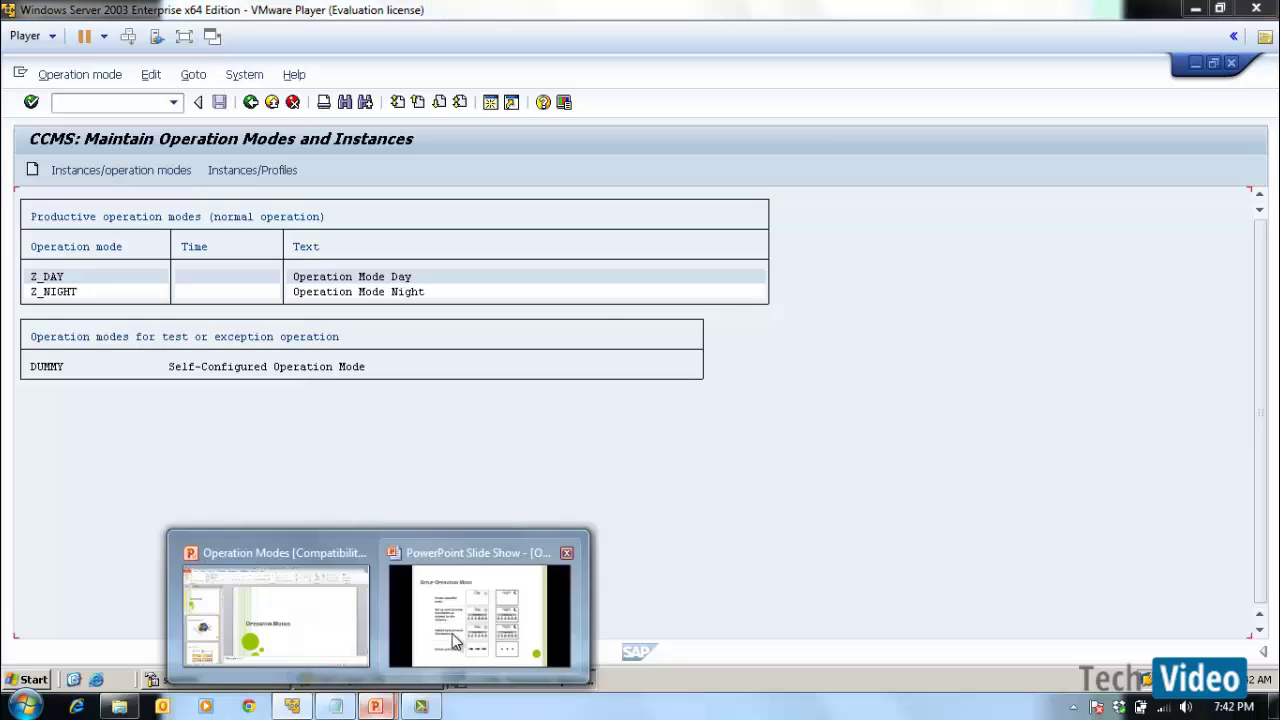
{"action": "left_click", "coordinate": [480, 600]}
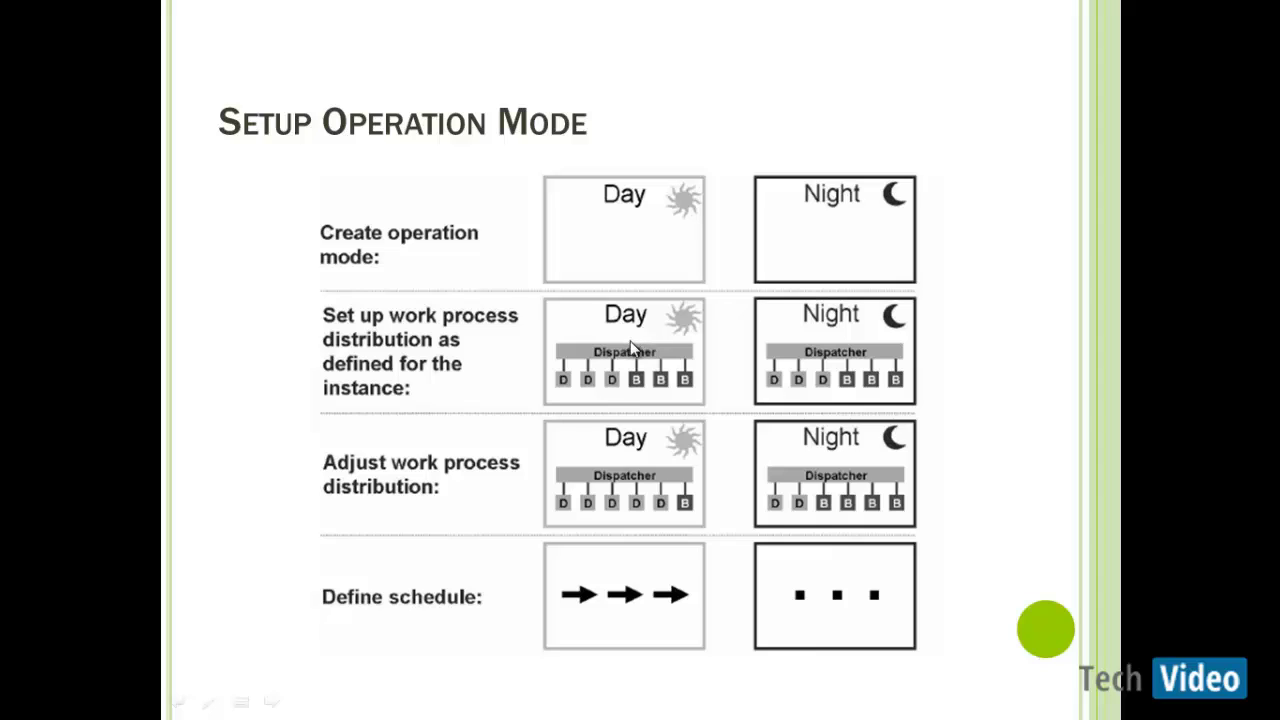
{"action": "key", "text": "alt+Tab"}
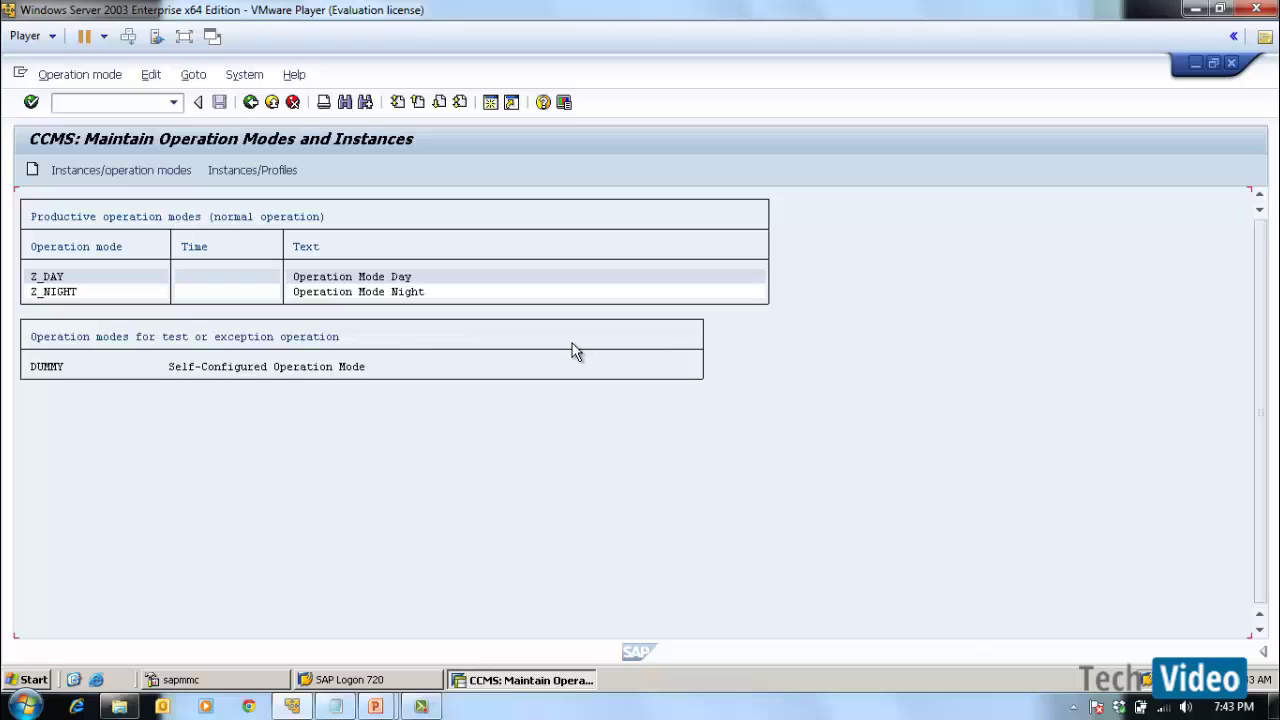
Display the instances and operation modes and generate new instances based on the current status
{"action": "left_click", "coordinate": [155, 177]}
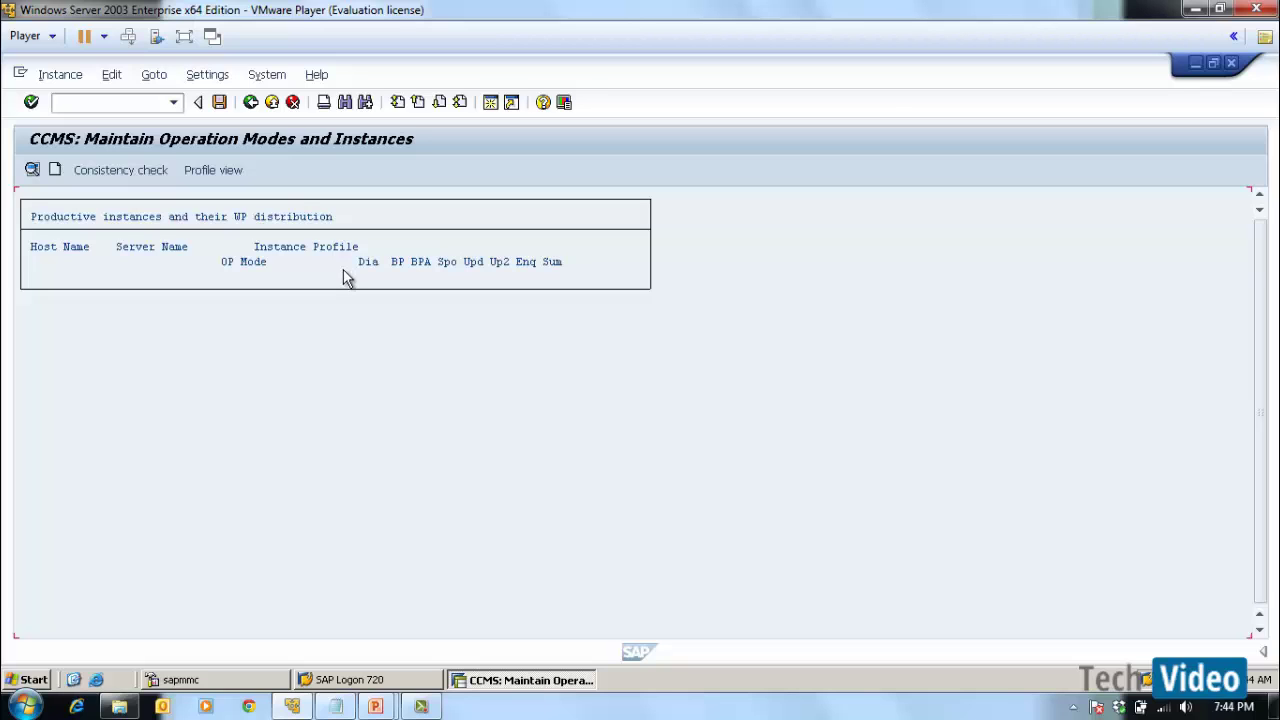
{"action": "left_click", "coordinate": [205, 77]}
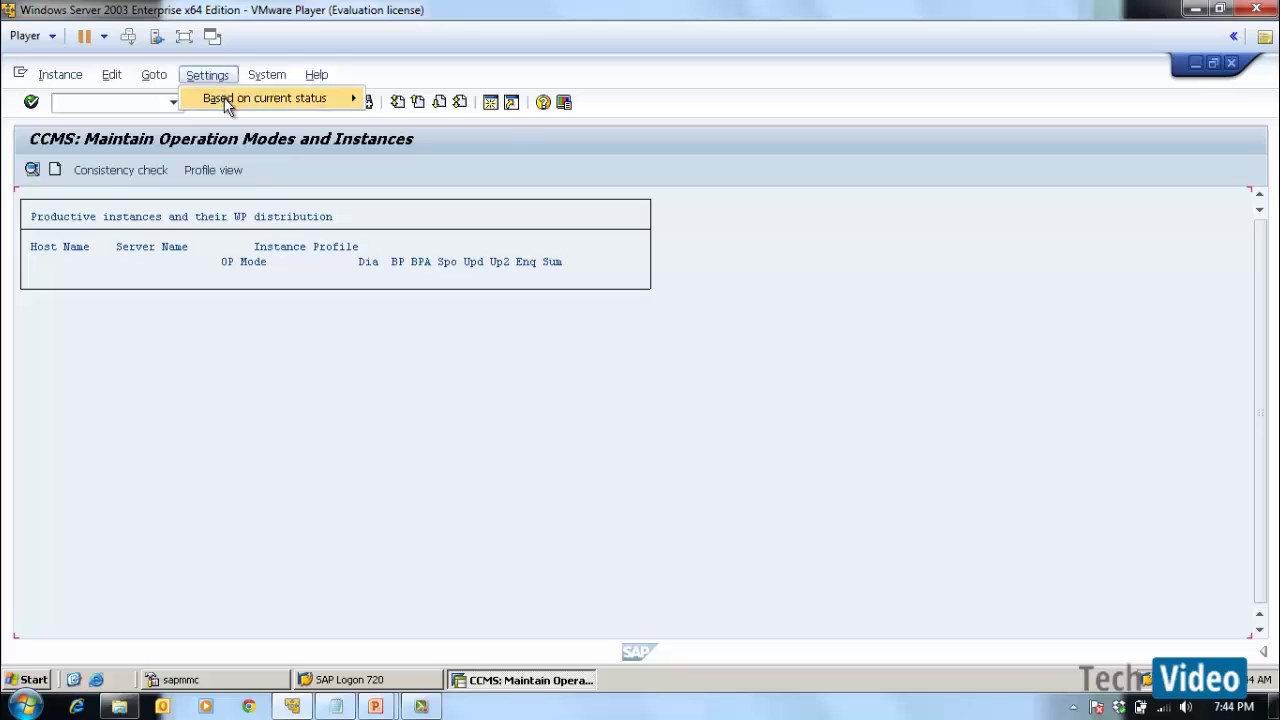
{"action": "mouse_move", "coordinate": [224, 97]}
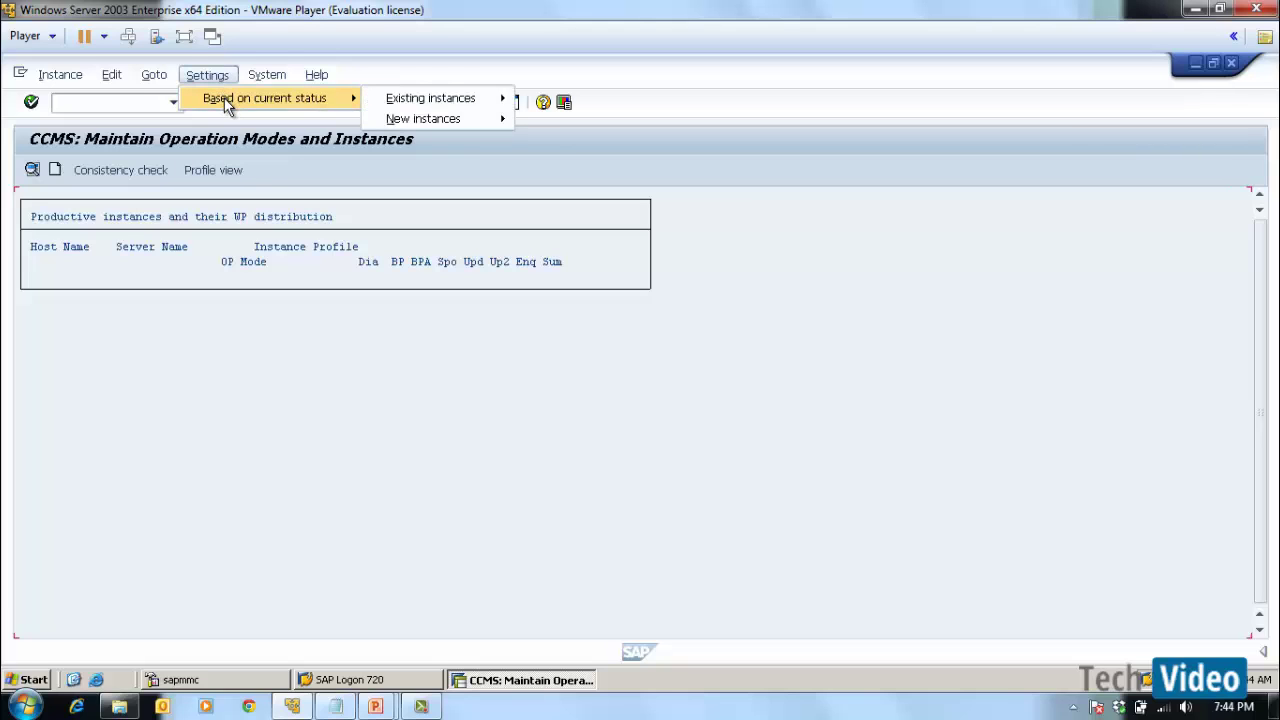
{"action": "mouse_move", "coordinate": [330, 98]}
{"action": "mouse_move", "coordinate": [478, 105]}
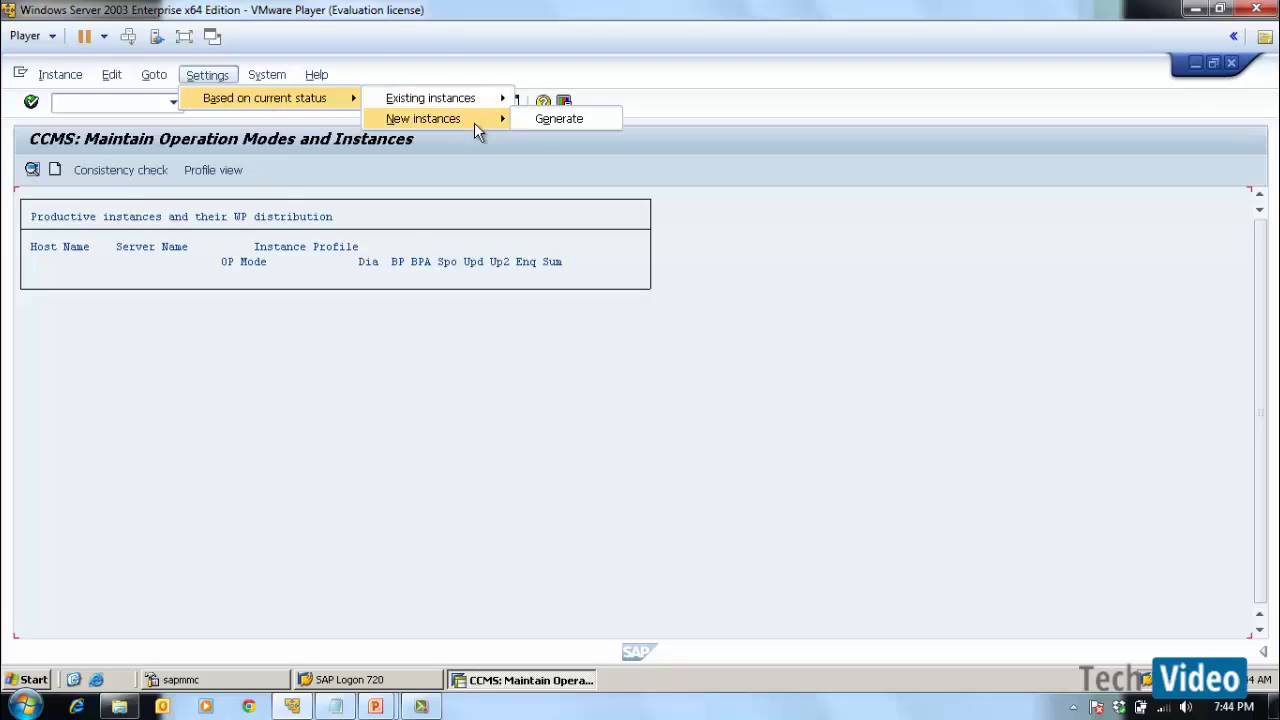
{"action": "left_click", "coordinate": [559, 119]}
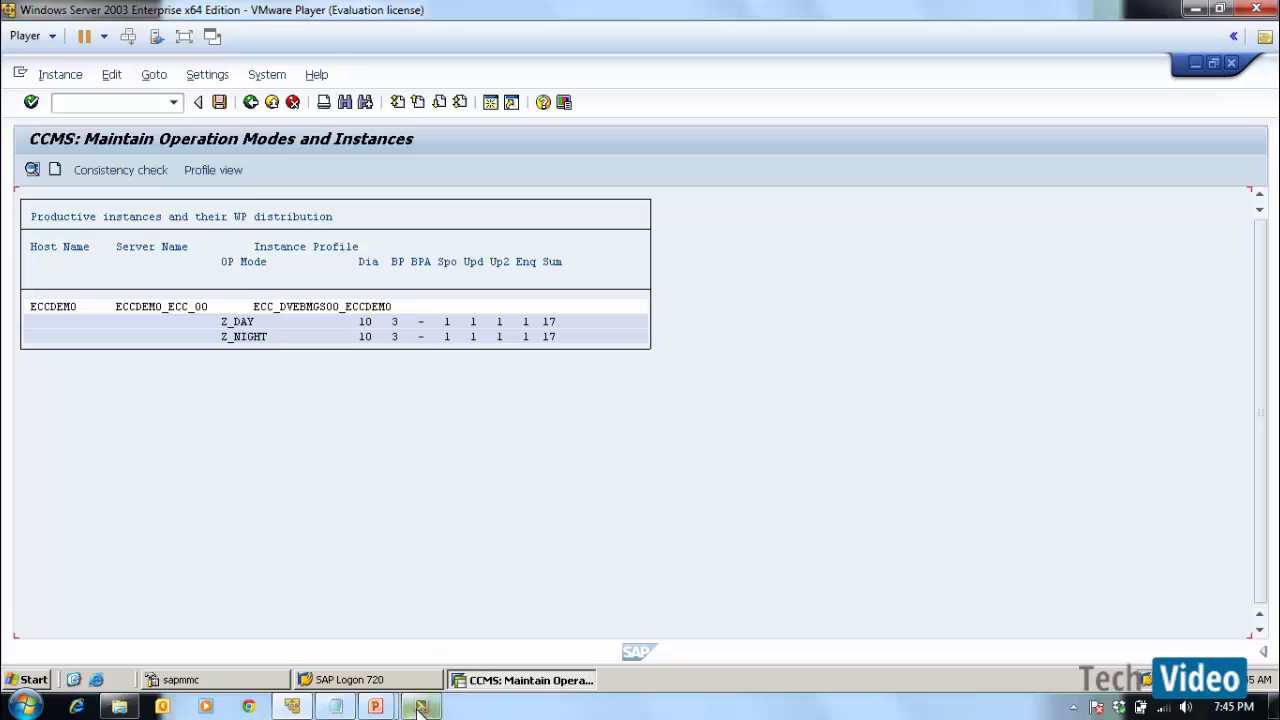
Set the Z_NIGHT work process distribution to 8 background and 5 dialog processes, and save it
{"action": "double_click", "coordinate": [265, 338]}
{"action": "left_click_drag", "start_coordinate": [271, 107], "coordinate": [373, 78]}
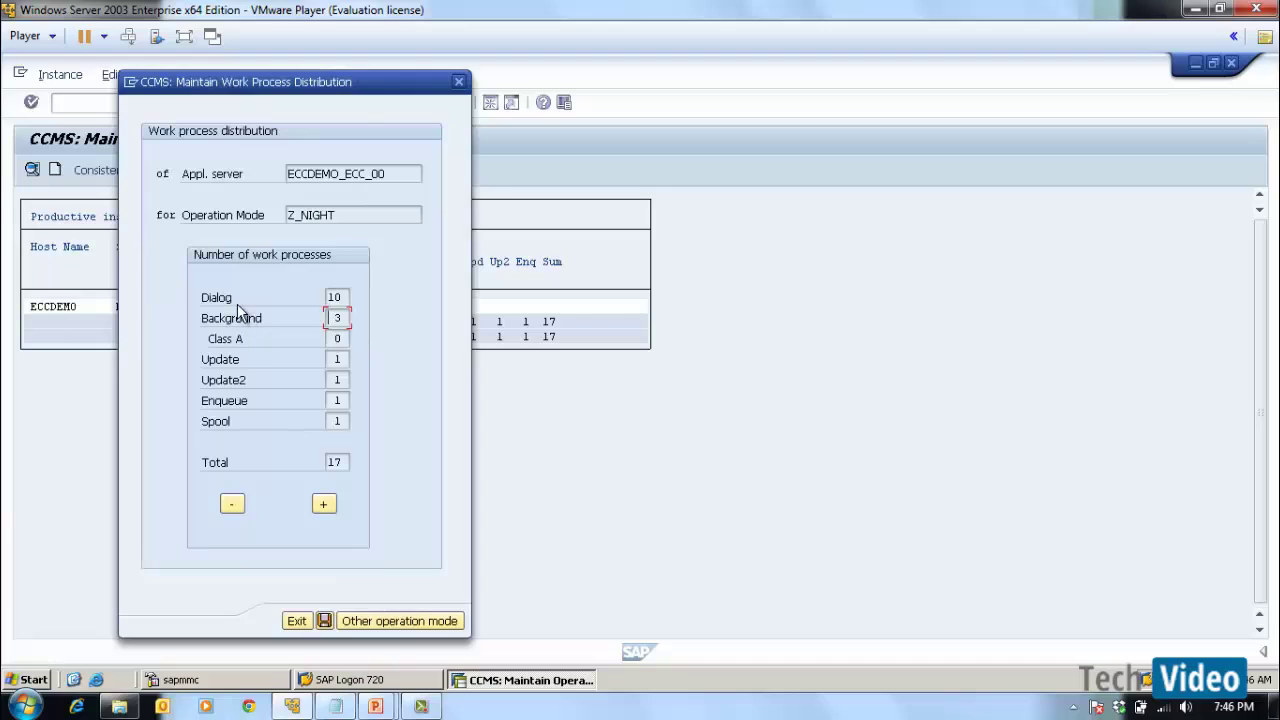
{"action": "left_click", "coordinate": [265, 298]}
{"action": "left_click", "coordinate": [336, 297]}
{"action": "left_click", "coordinate": [334, 318]}
{"action": "left_click", "coordinate": [324, 505]}
{"action": "left_click", "coordinate": [325, 505]}
{"action": "left_click", "coordinate": [327, 506]}
{"action": "left_click", "coordinate": [330, 506]}
{"action": "left_click", "coordinate": [326, 506]}
{"action": "left_click", "coordinate": [233, 505]}
{"action": "left_click", "coordinate": [325, 507]}
{"action": "left_click", "coordinate": [231, 507]}
{"action": "left_click", "coordinate": [340, 318]}
{"action": "left_click", "coordinate": [322, 505]}
{"action": "left_click", "coordinate": [325, 620]}
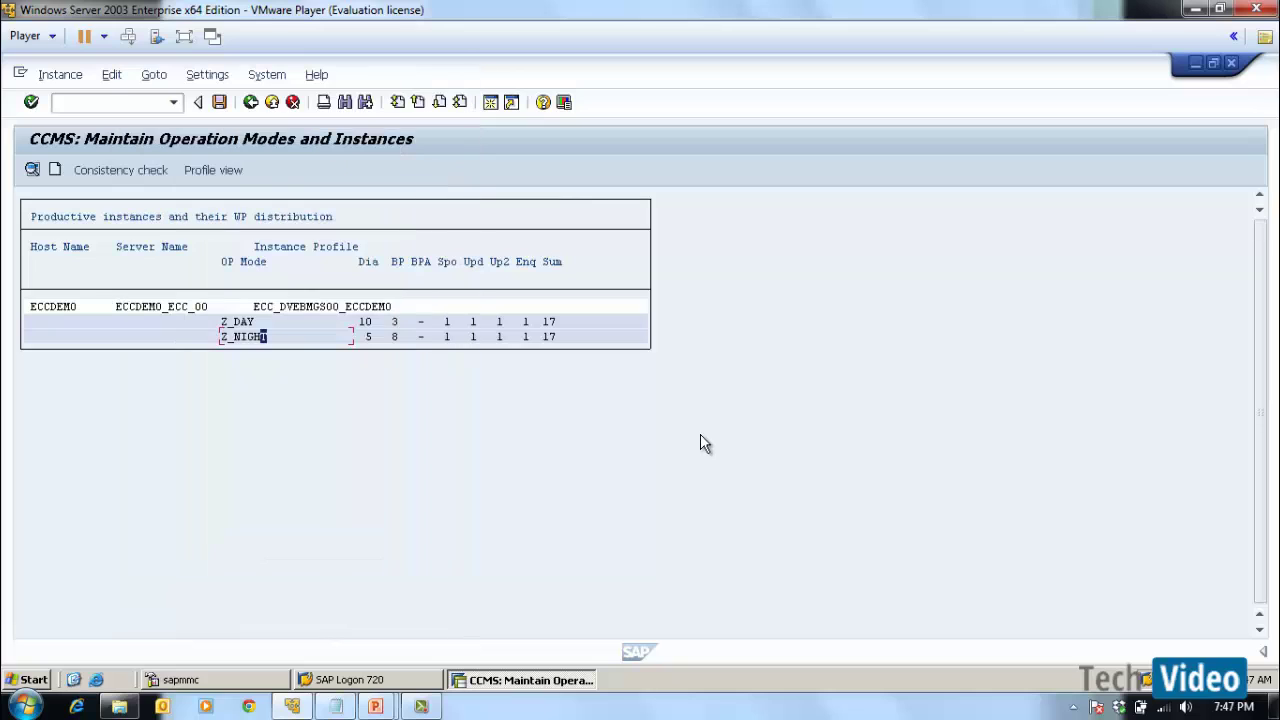
Review the dialog and background process counts for Z_DAY and Z_NIGHT, and save the productive instance data
{"action": "left_click", "coordinate": [358, 322]}
{"action": "left_click", "coordinate": [371, 324]}
{"action": "left_click", "coordinate": [367, 337]}
{"action": "left_click", "coordinate": [394, 322]}
{"action": "left_click", "coordinate": [394, 337]}
{"action": "left_click", "coordinate": [220, 102]}
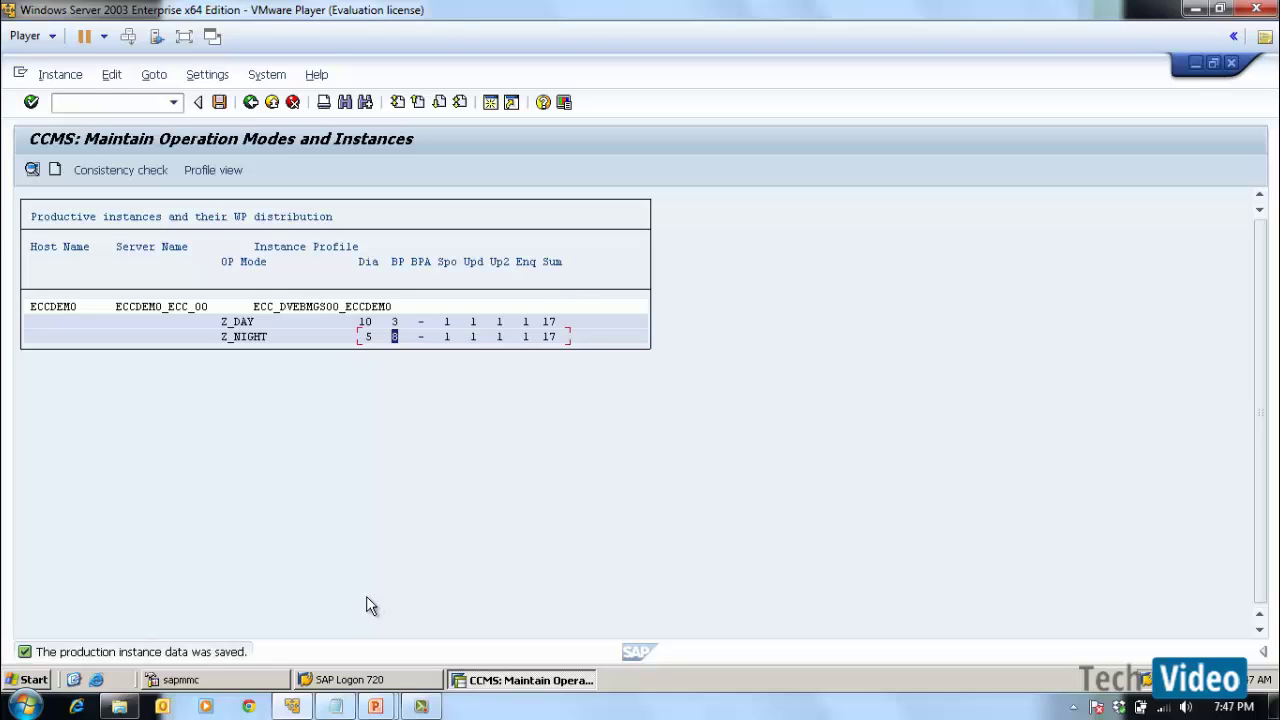
Switch to the PowerPoint slide show to check the schedule definition stage of the setup, and return to SAP
{"action": "mouse_move", "coordinate": [375, 706]}
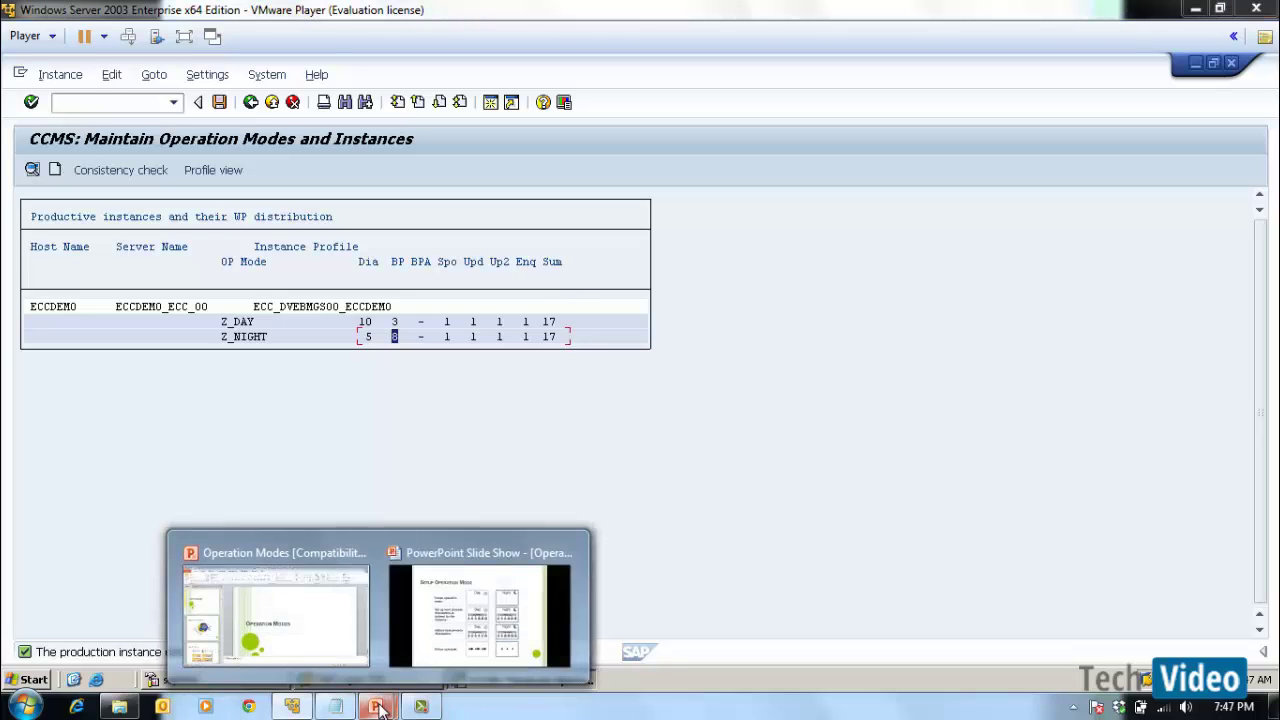
{"action": "left_click", "coordinate": [444, 648]}
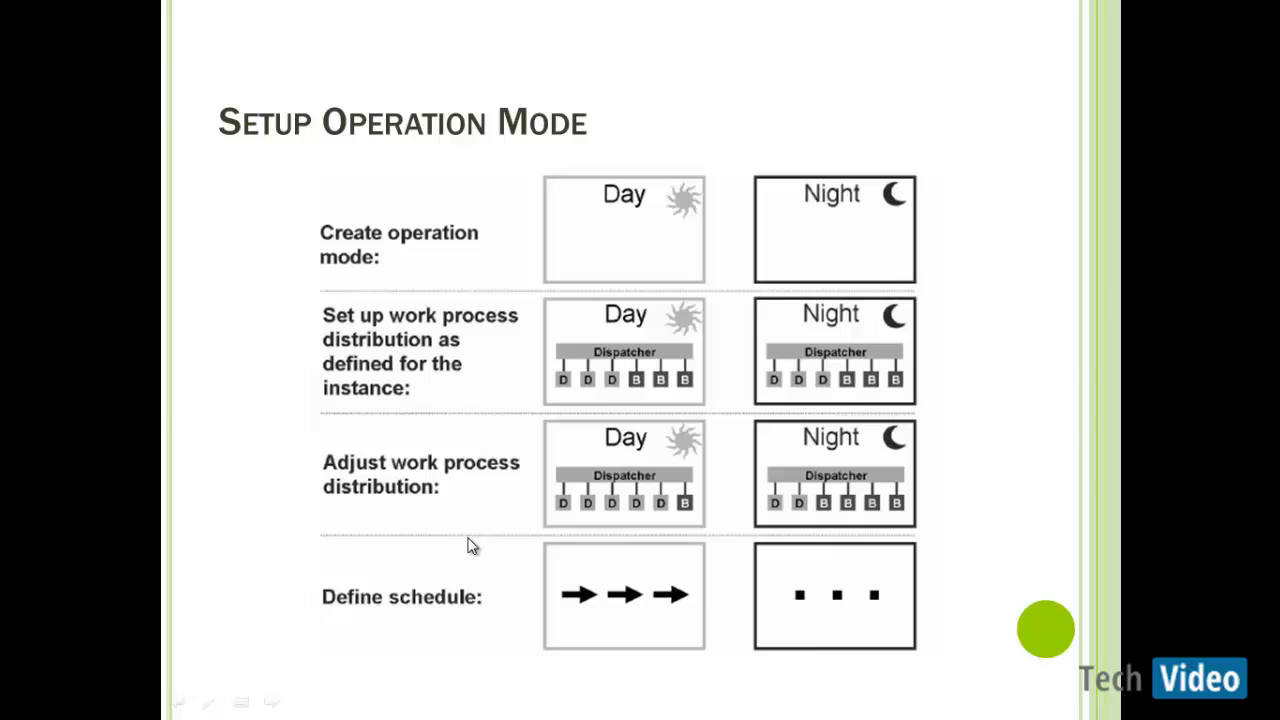
{"action": "key", "text": "alt+Tab"}
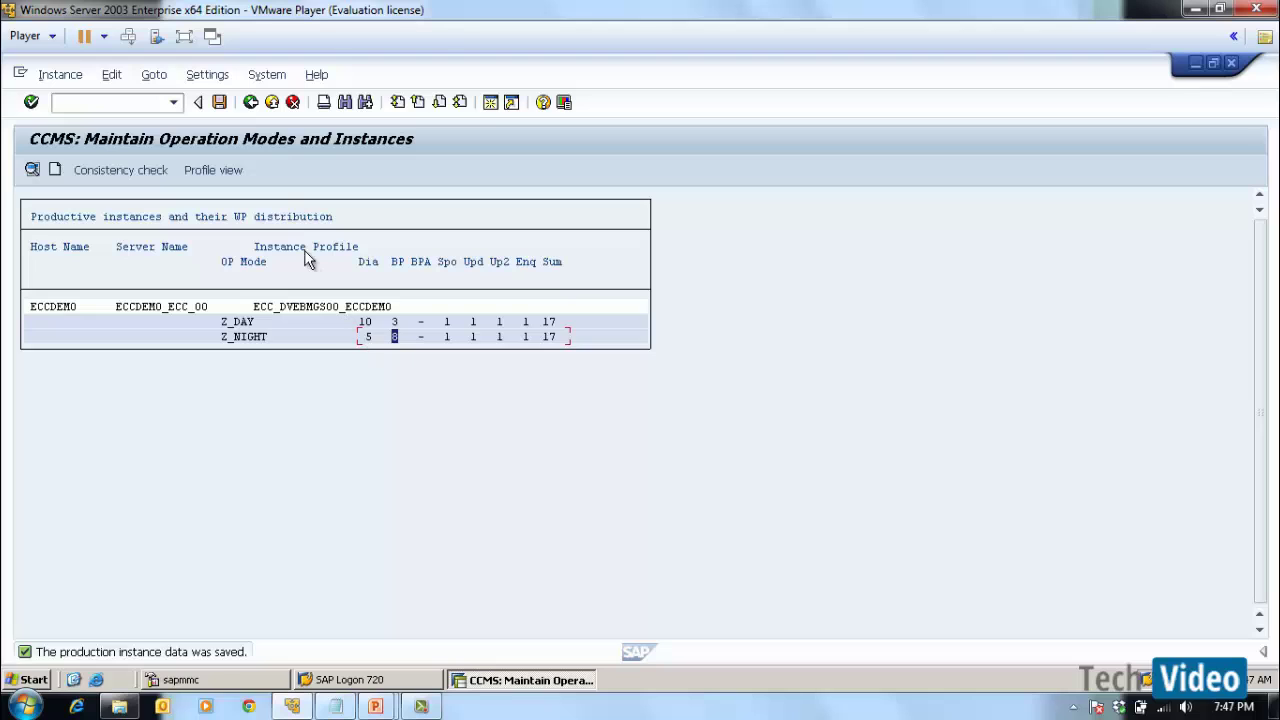
View the timetable entry screen from the operation modes overview, and go back to SAP Easy Access
{"action": "left_click", "coordinate": [250, 103]}
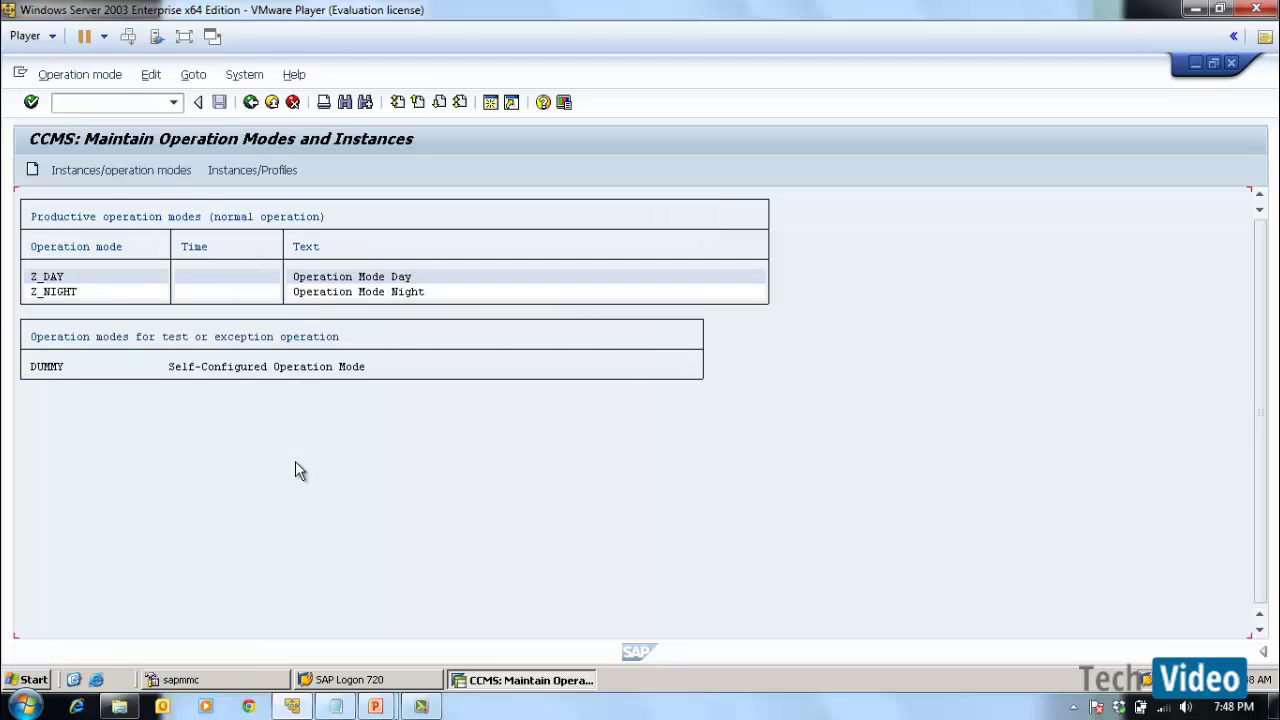
{"action": "left_click", "coordinate": [82, 76]}
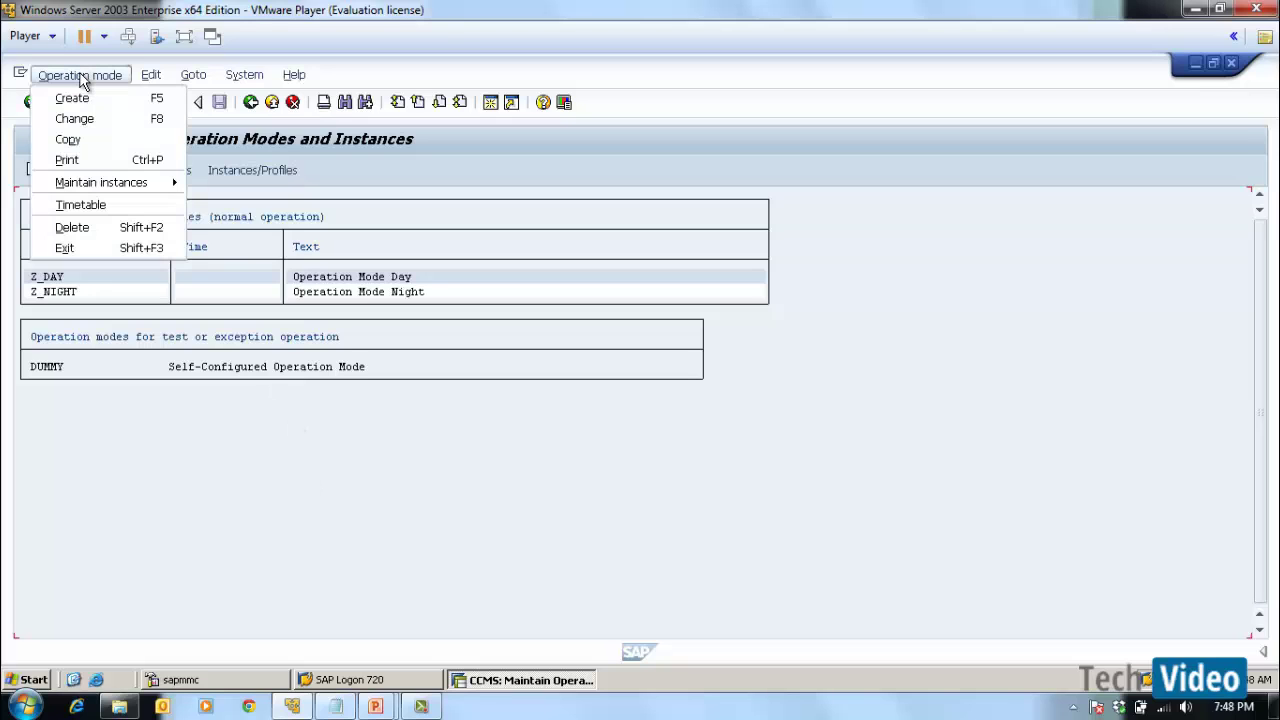
{"action": "left_click", "coordinate": [103, 203]}
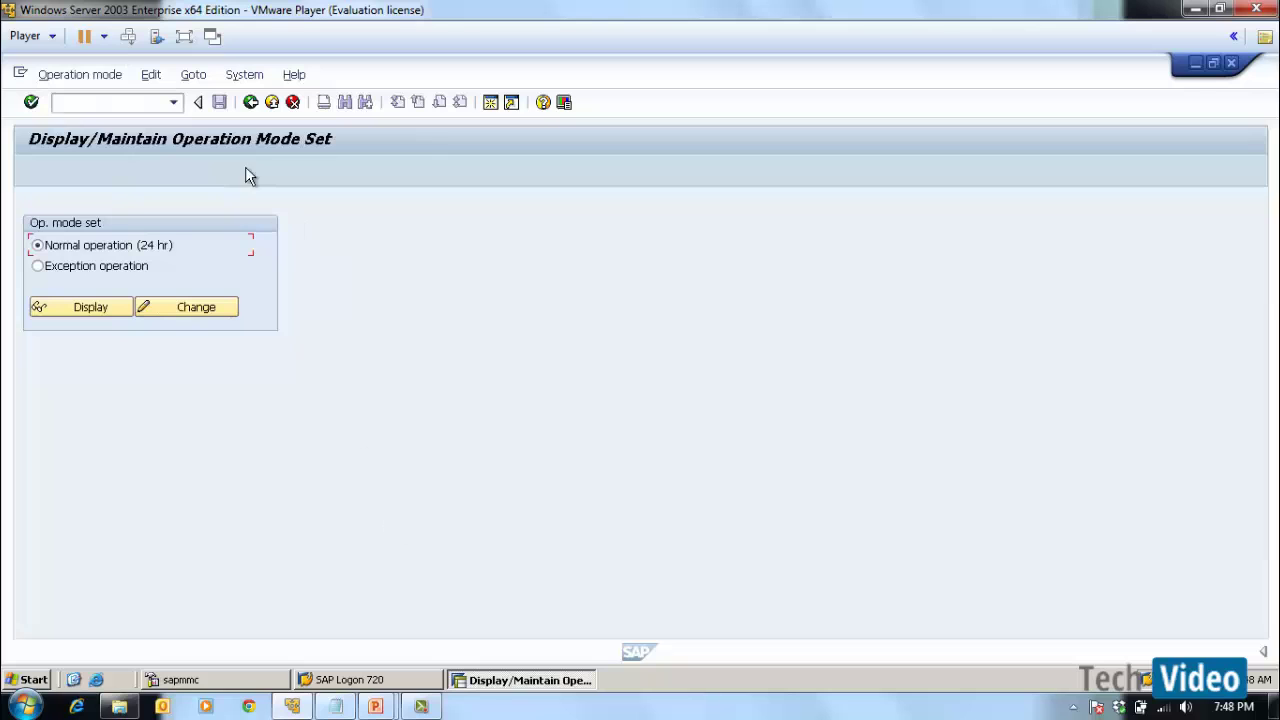
{"action": "left_click", "coordinate": [250, 103]}
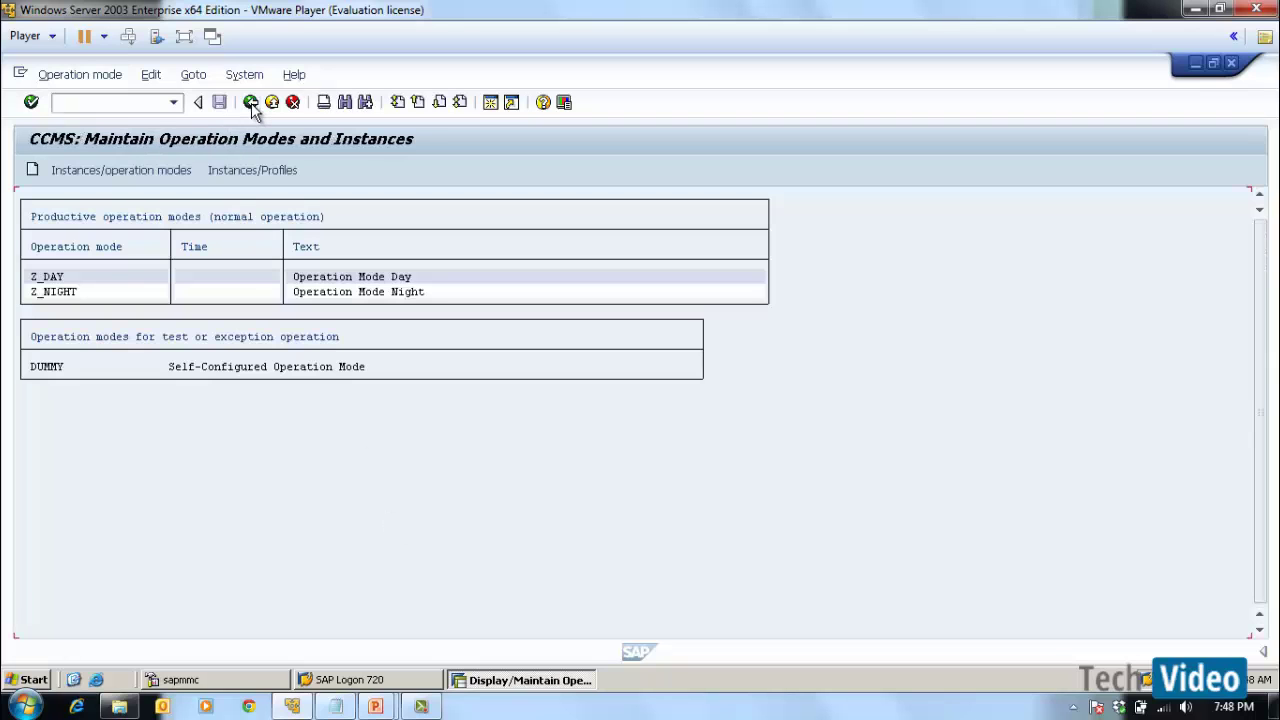
{"action": "left_click", "coordinate": [250, 103]}
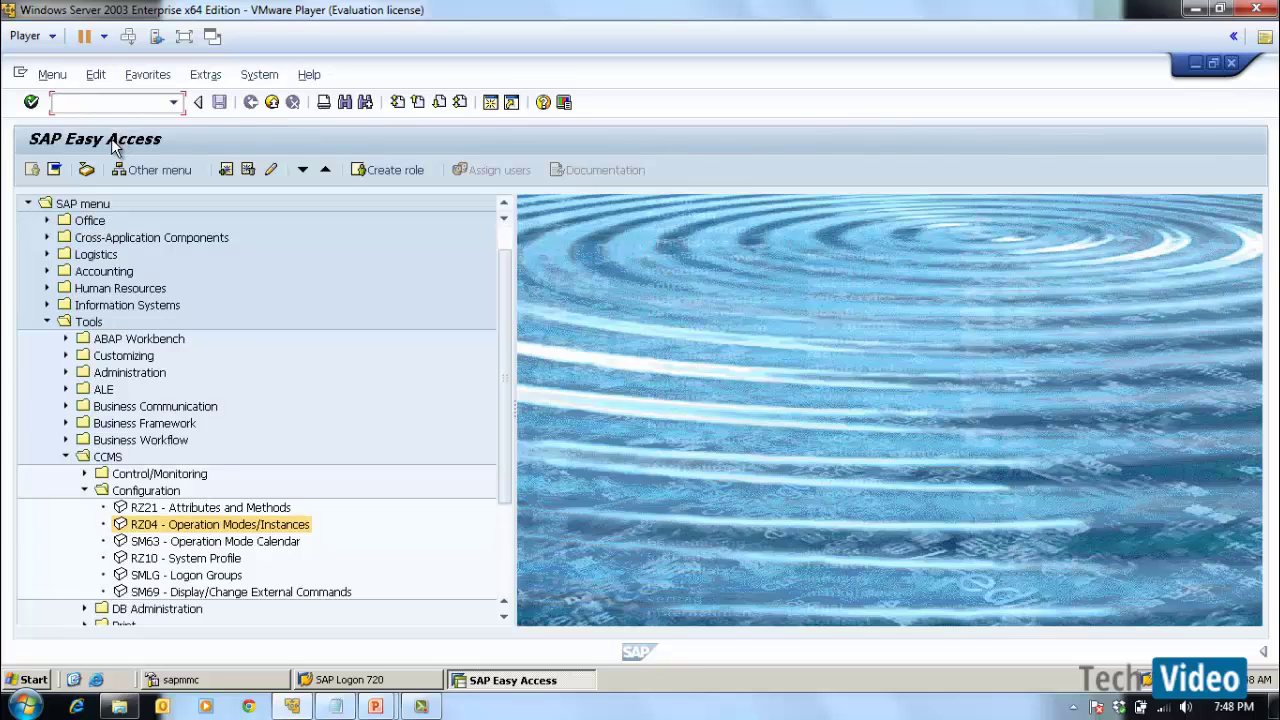
View the operation mode set screen with transaction SM63, and leave it again
{"action": "type", "text": "sm63"}
{"action": "key", "text": "Return"}
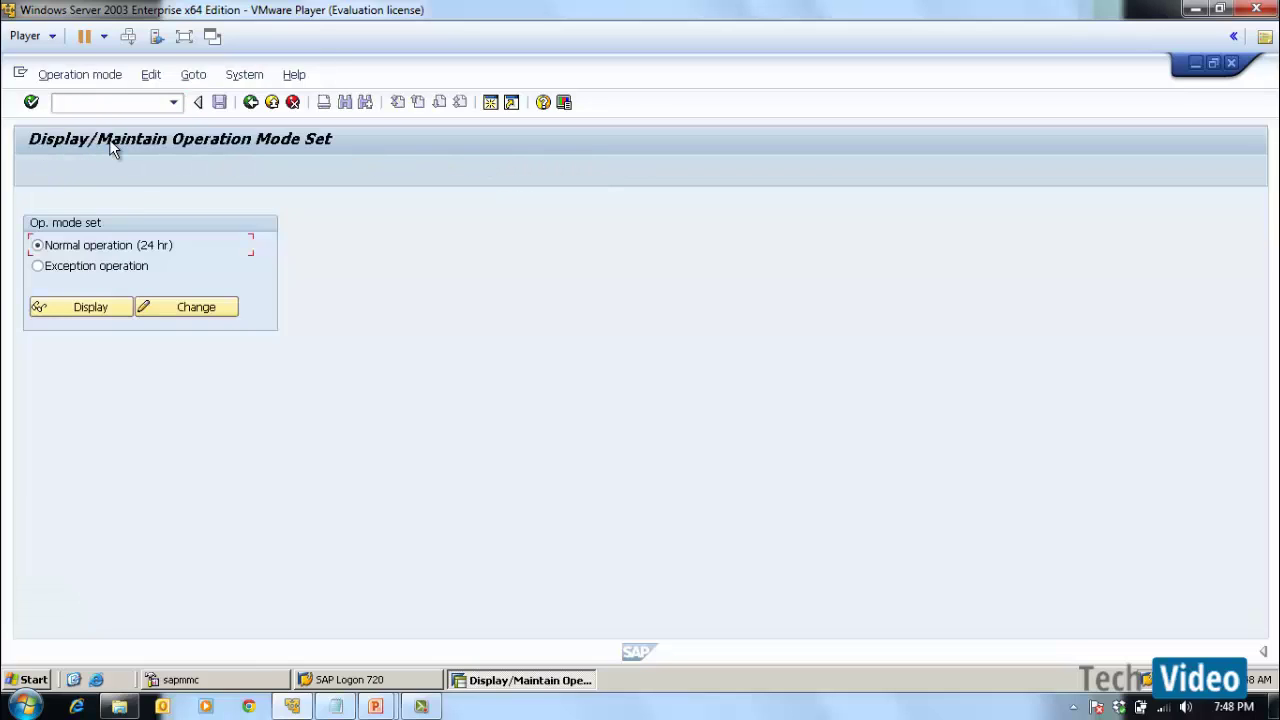
{"action": "left_click", "coordinate": [250, 102]}
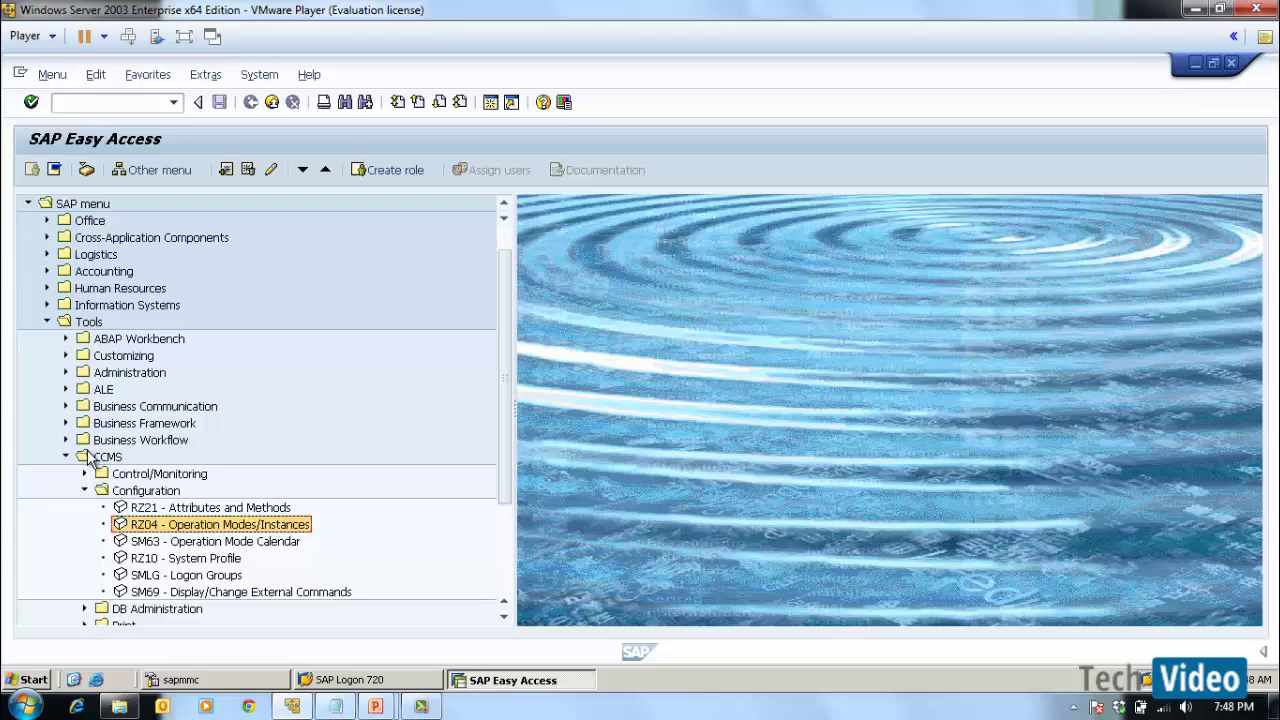
Open SM63 - Operation Mode Calendar from the CCMS configuration tree and change the normal operation (24 hr) set
{"action": "left_click", "coordinate": [196, 543]}
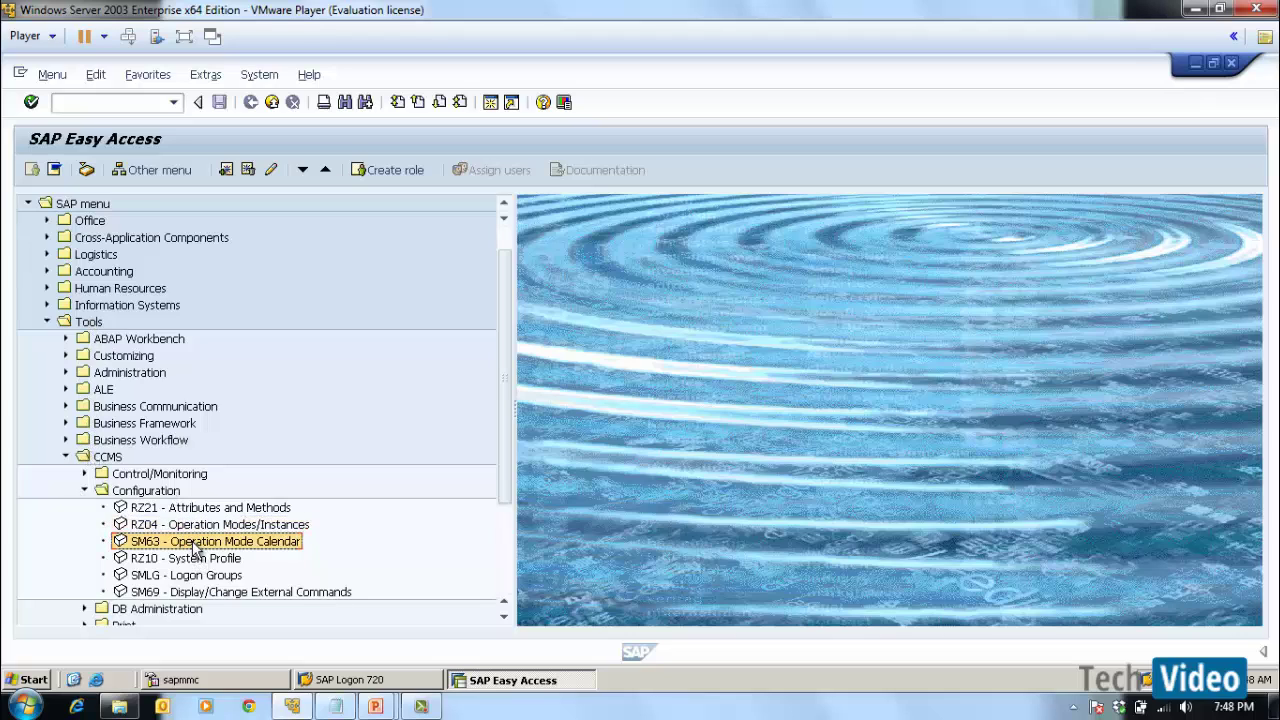
{"action": "double_click", "coordinate": [190, 543]}
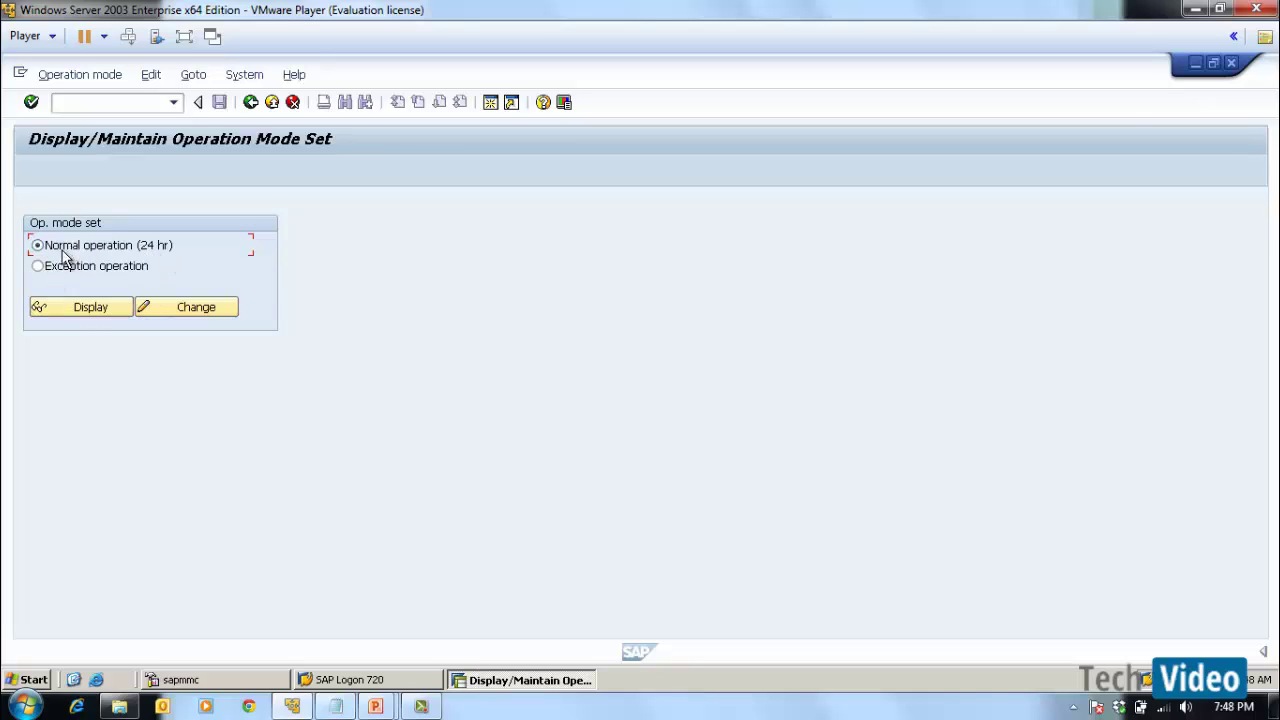
{"action": "left_click", "coordinate": [185, 306]}
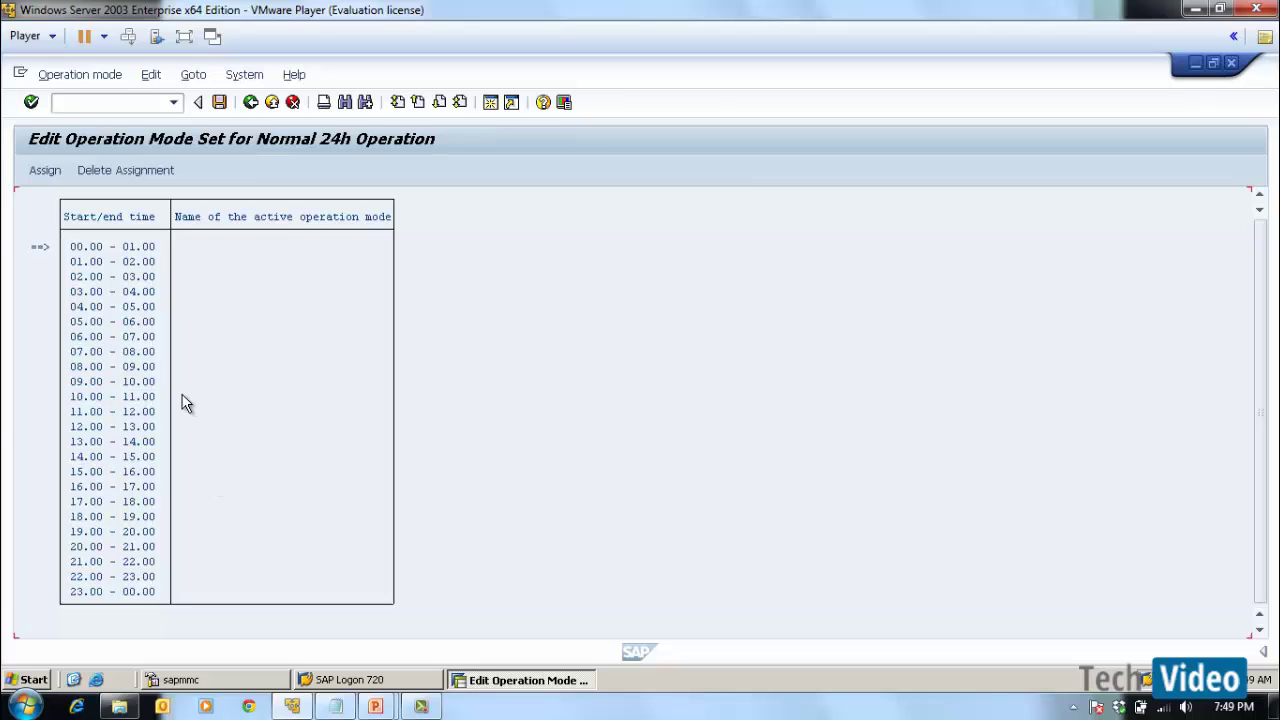
Assign the operation mode Z_DAY to the hourly intervals from 08.00 to 21.00
{"action": "left_click", "coordinate": [94, 366]}
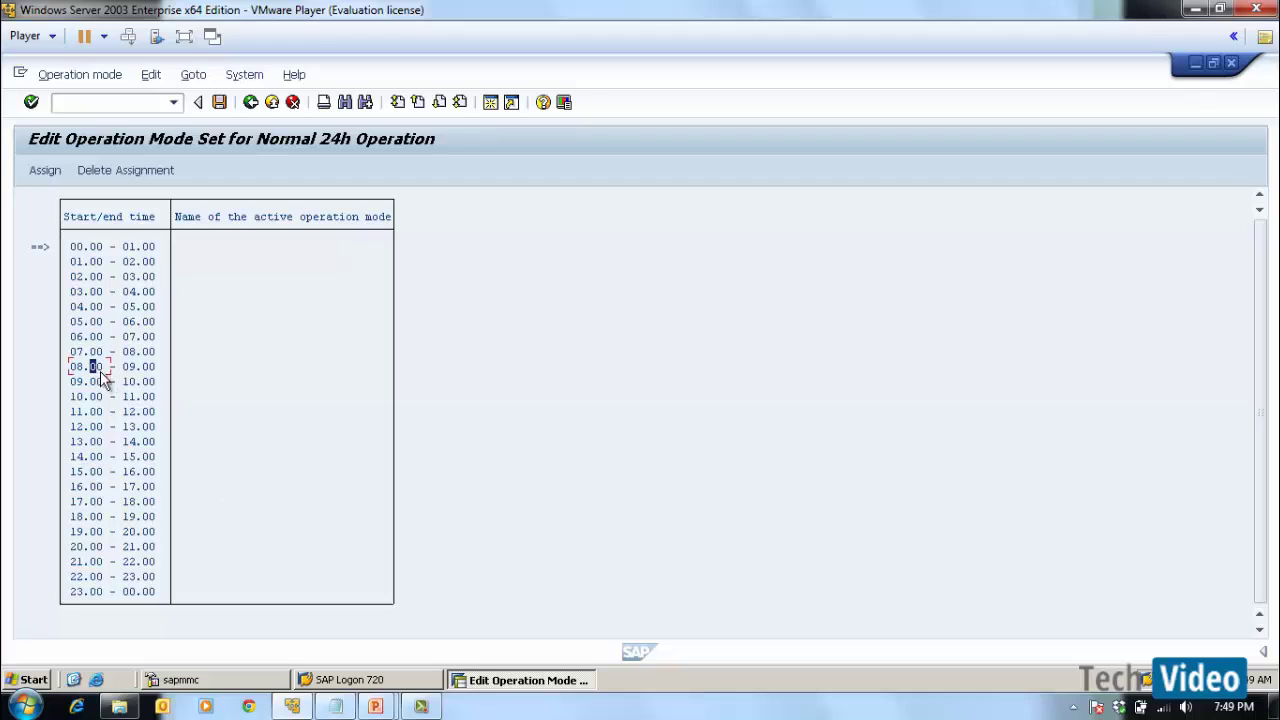
{"action": "left_click", "coordinate": [98, 502]}
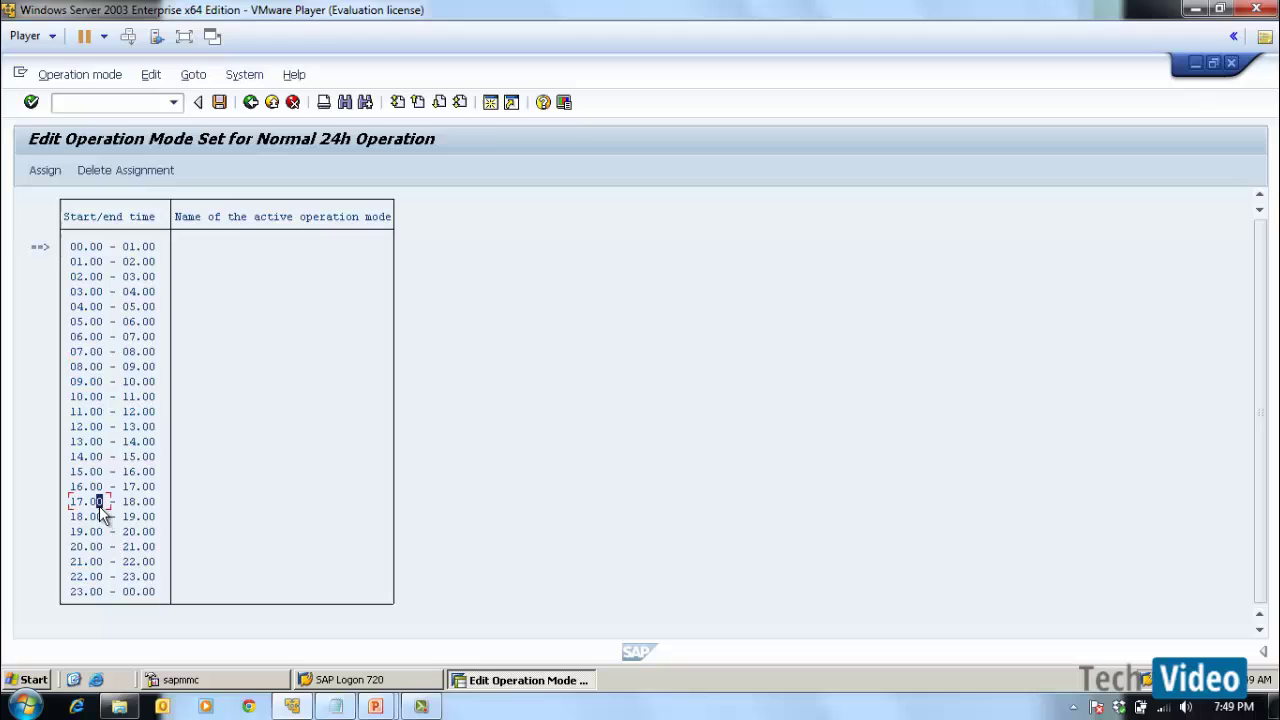
{"action": "left_click", "coordinate": [96, 367]}
{"action": "left_click", "coordinate": [92, 549]}
{"action": "left_click", "coordinate": [99, 368]}
{"action": "left_click", "coordinate": [99, 548]}
{"action": "left_click", "coordinate": [96, 367]}
{"action": "left_click", "coordinate": [92, 366]}
{"action": "left_click", "coordinate": [98, 546]}
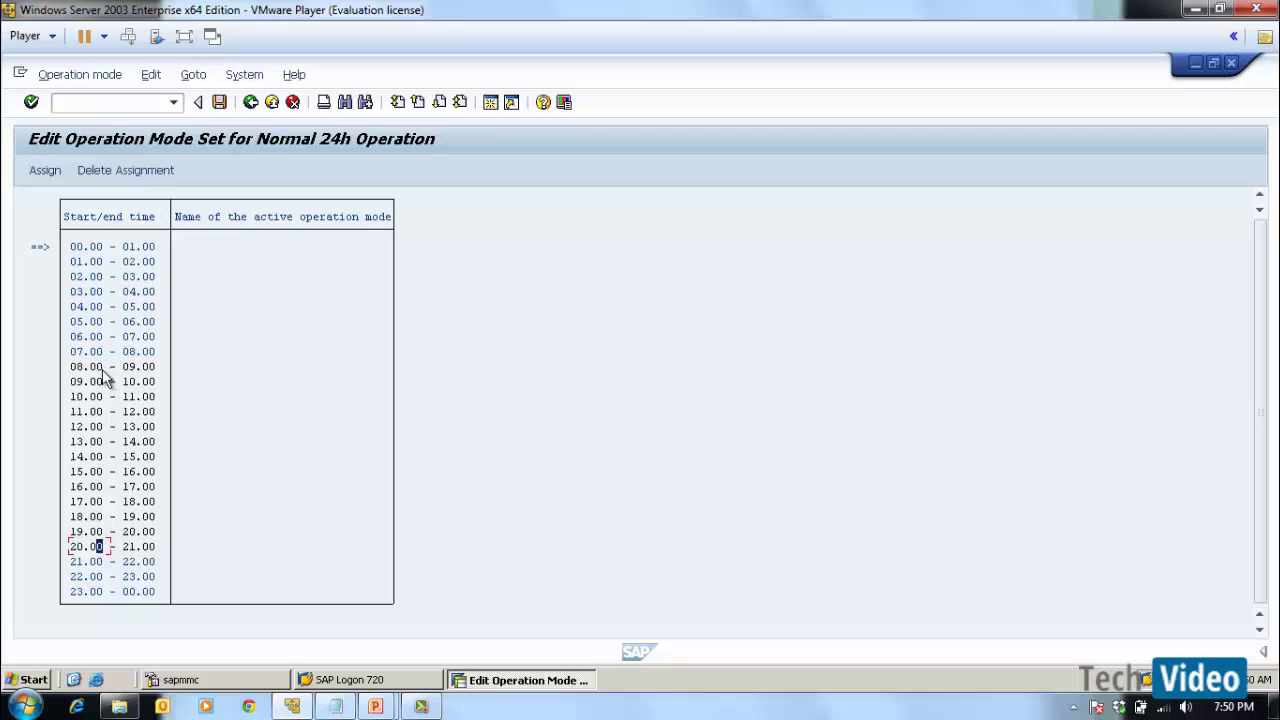
{"action": "left_click", "coordinate": [50, 170]}
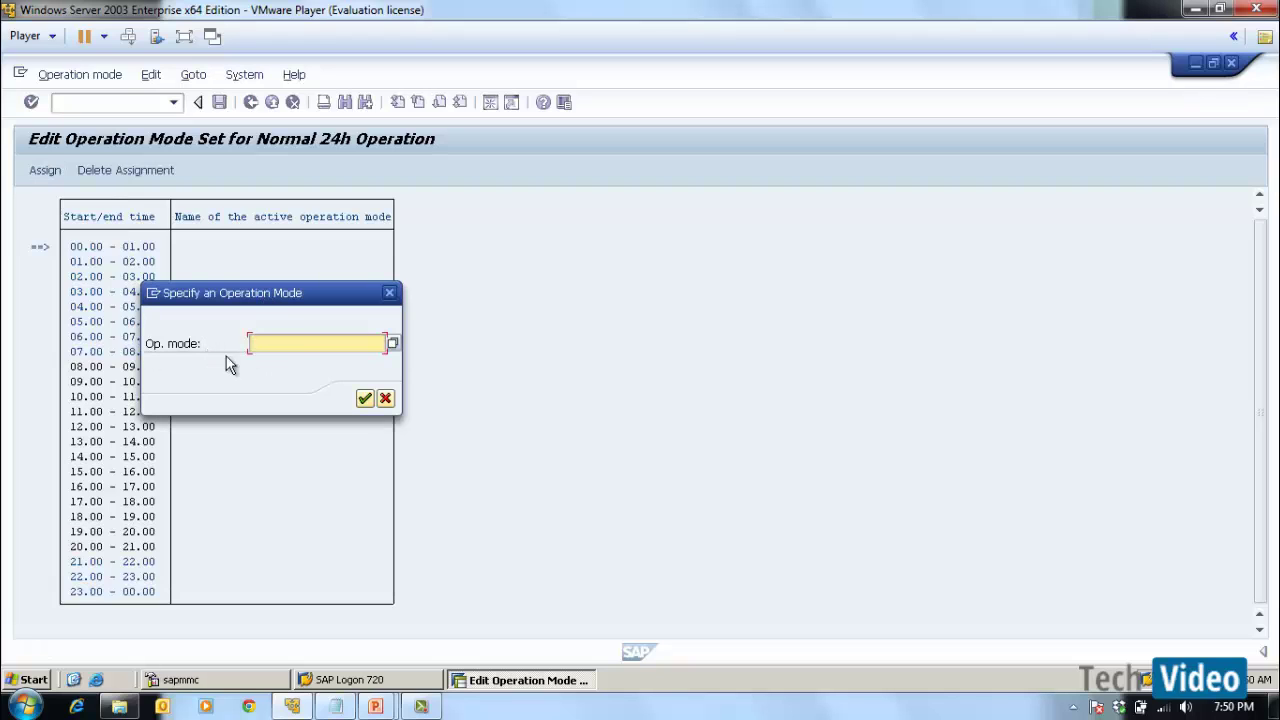
{"action": "left_click", "coordinate": [393, 344]}
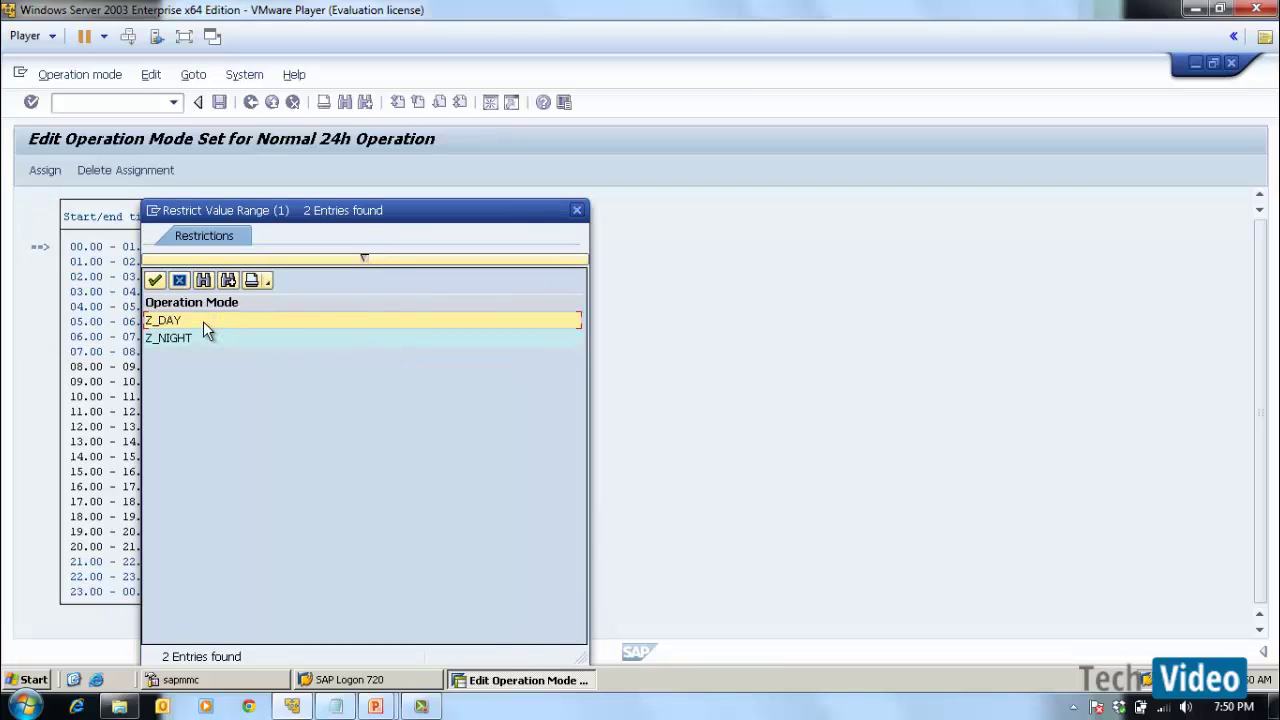
{"action": "double_click", "coordinate": [203, 320]}
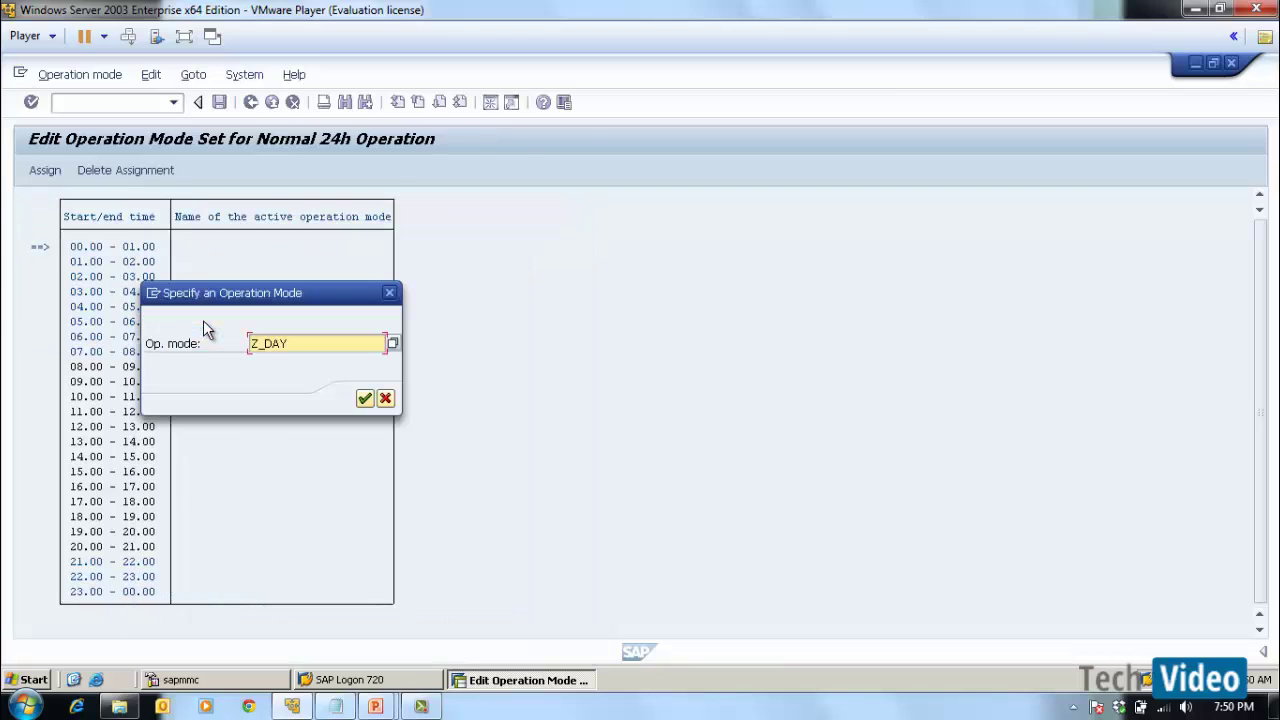
{"action": "left_click", "coordinate": [365, 401]}
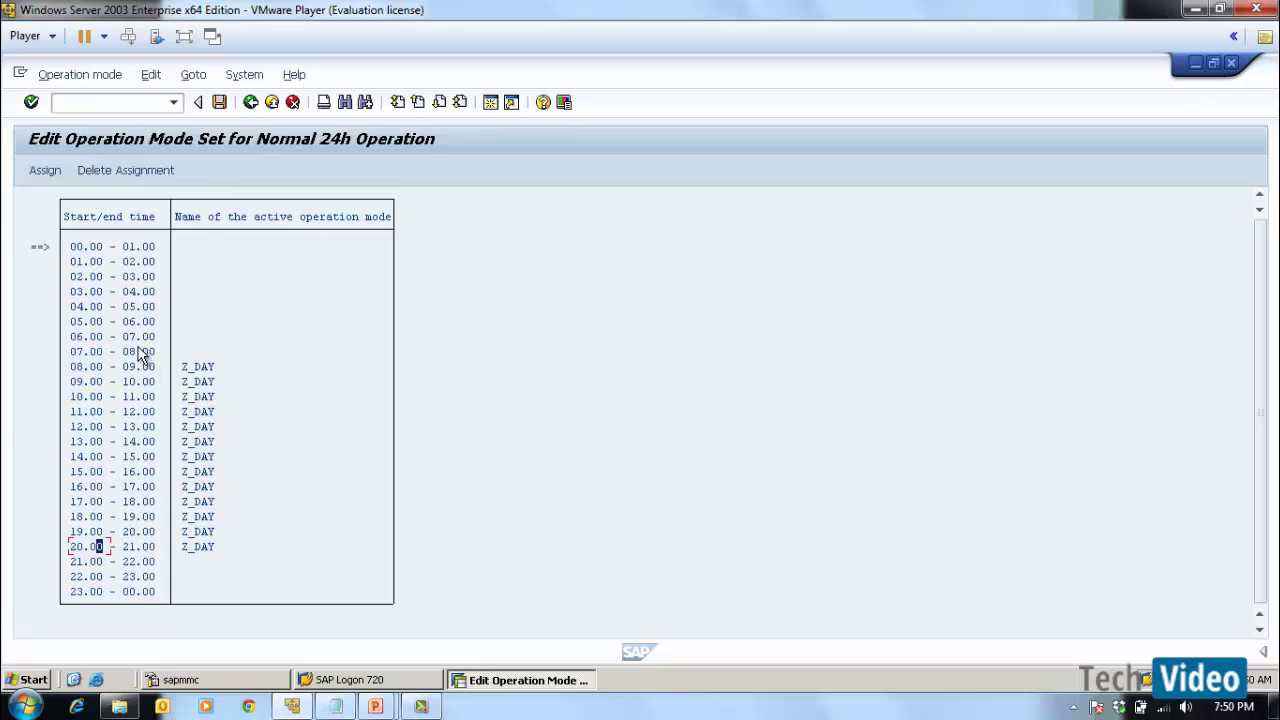
Assign the operation mode Z_NIGHT to the hourly intervals from 00.00 to 08.00
{"action": "left_click", "coordinate": [138, 248]}
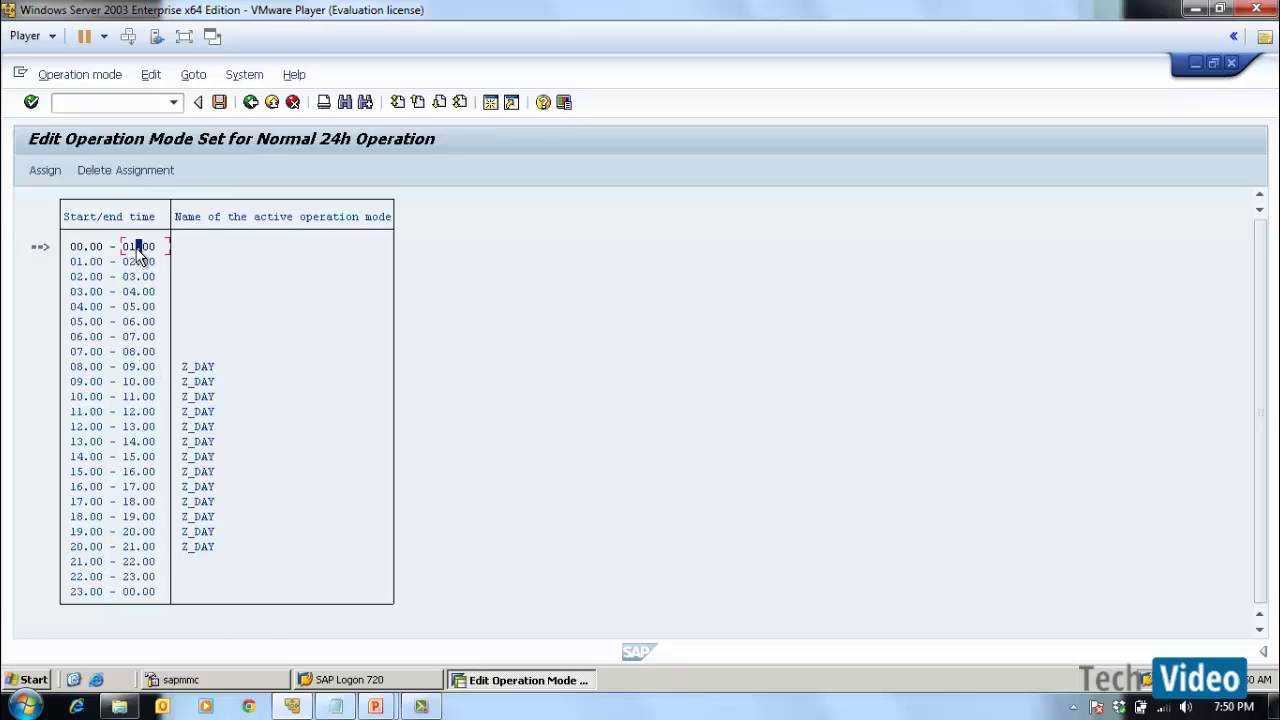
{"action": "left_click", "coordinate": [138, 352]}
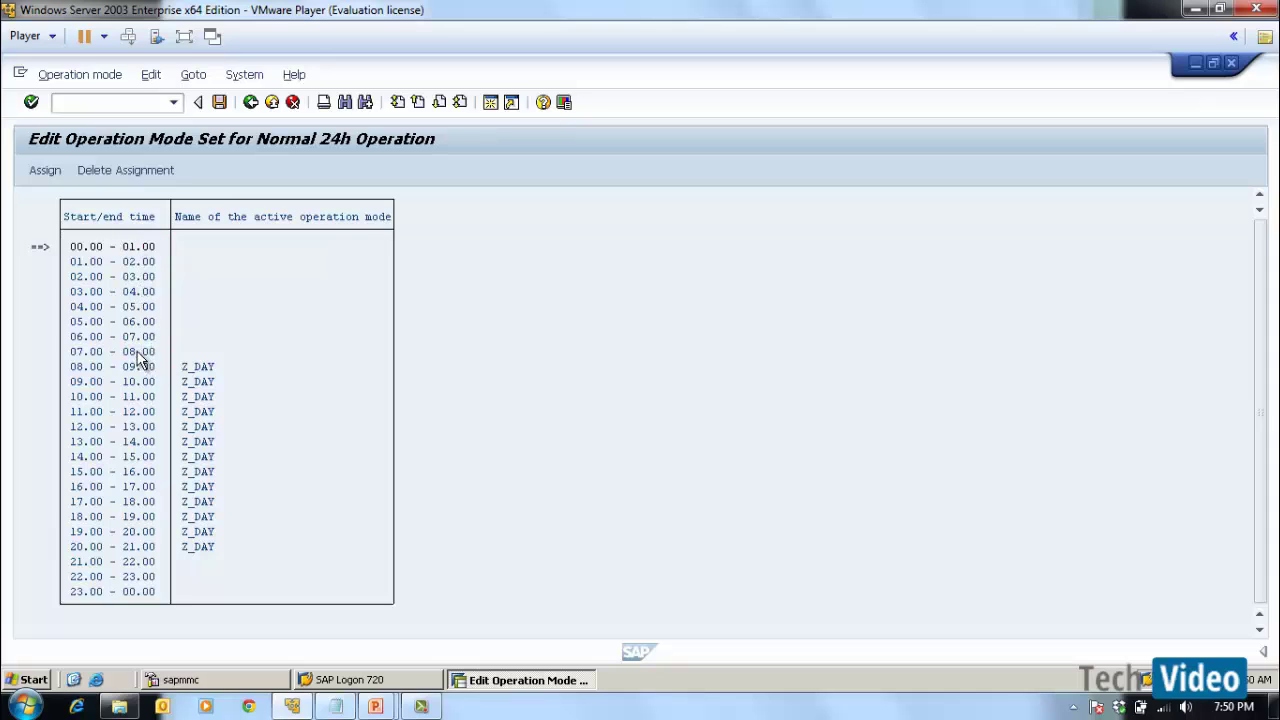
{"action": "left_click", "coordinate": [45, 171]}
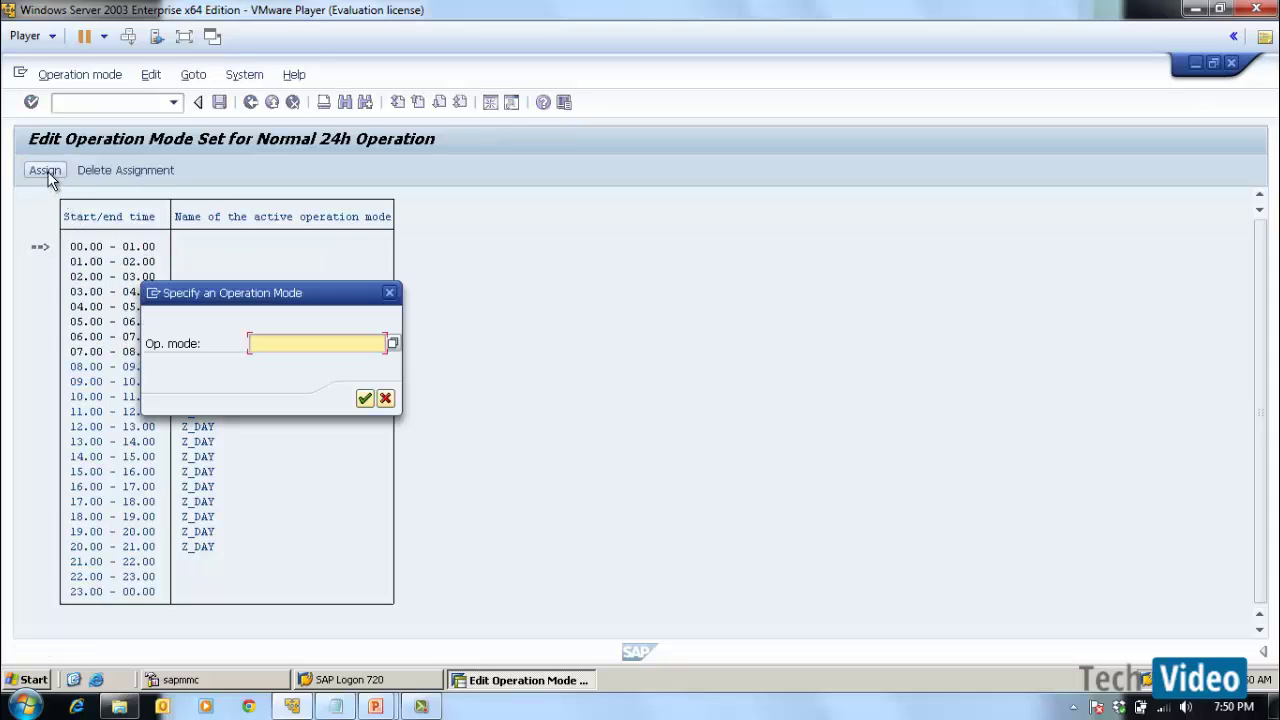
{"action": "left_click", "coordinate": [394, 345]}
{"action": "double_click", "coordinate": [171, 337]}
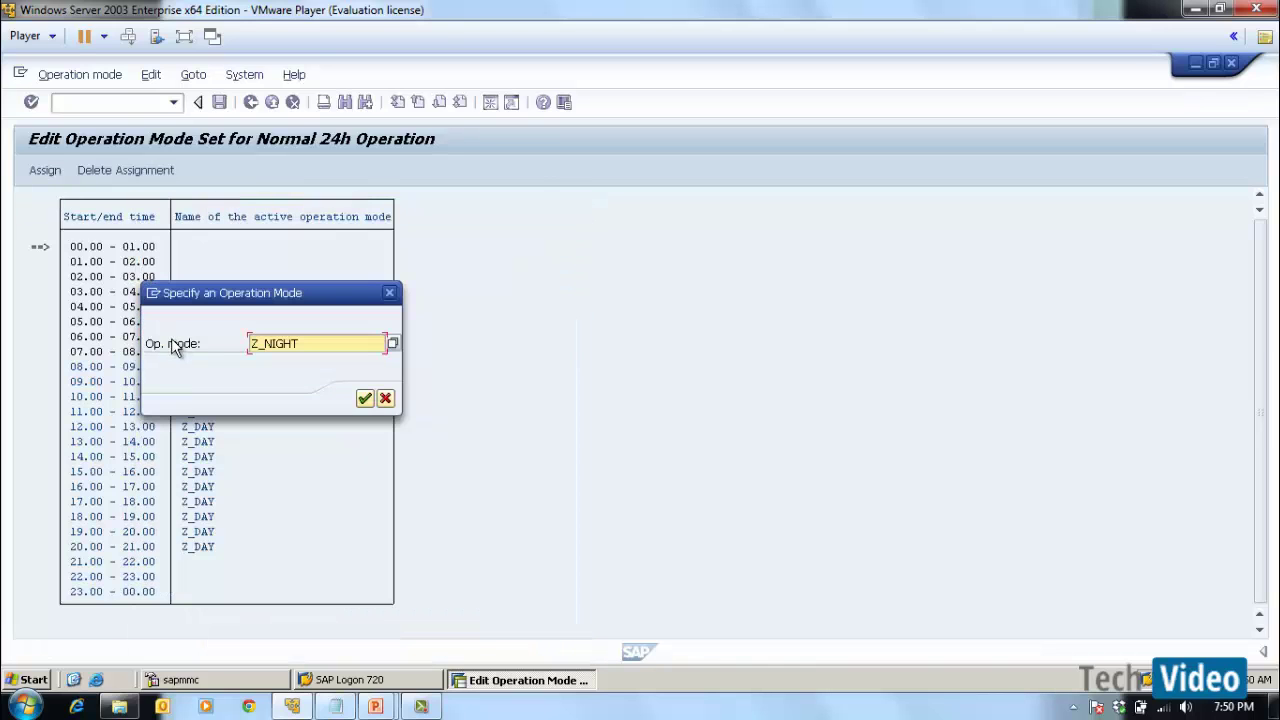
{"action": "left_click", "coordinate": [364, 399]}
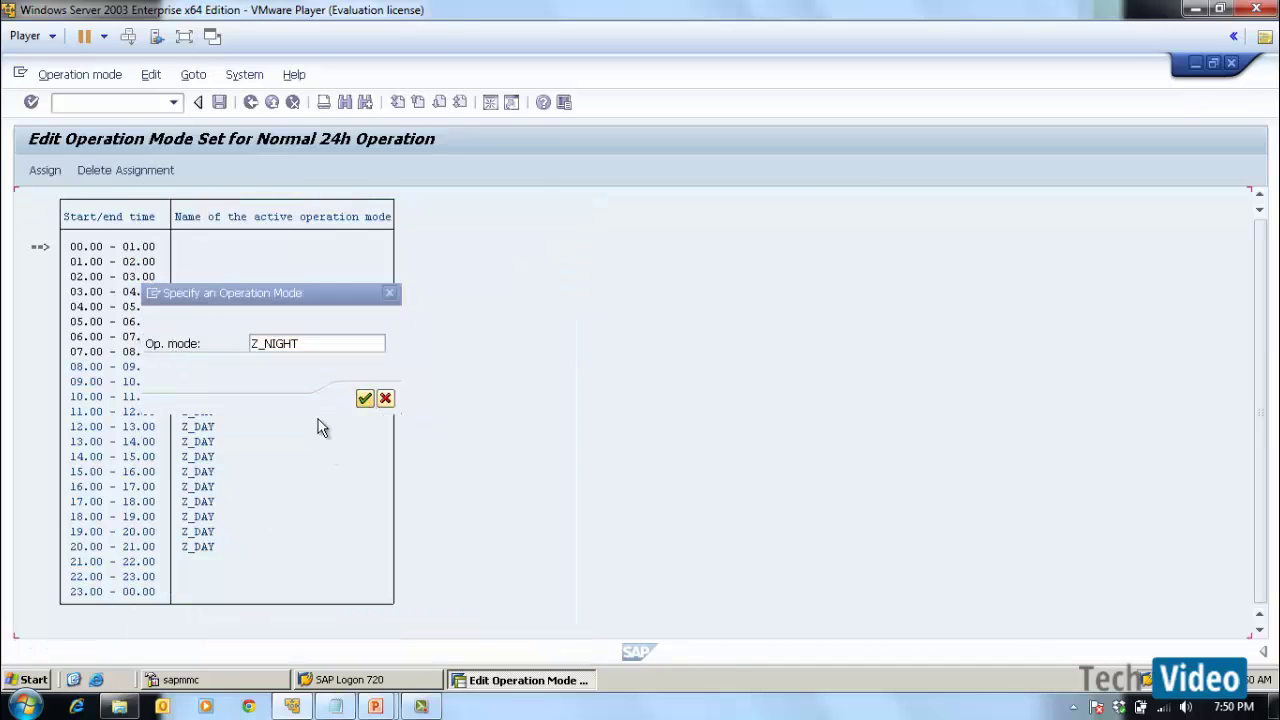
Assign Z_NIGHT to the intervals from 21.00 to 00.00 and save the operation mode set
{"action": "double_click", "coordinate": [145, 561]}
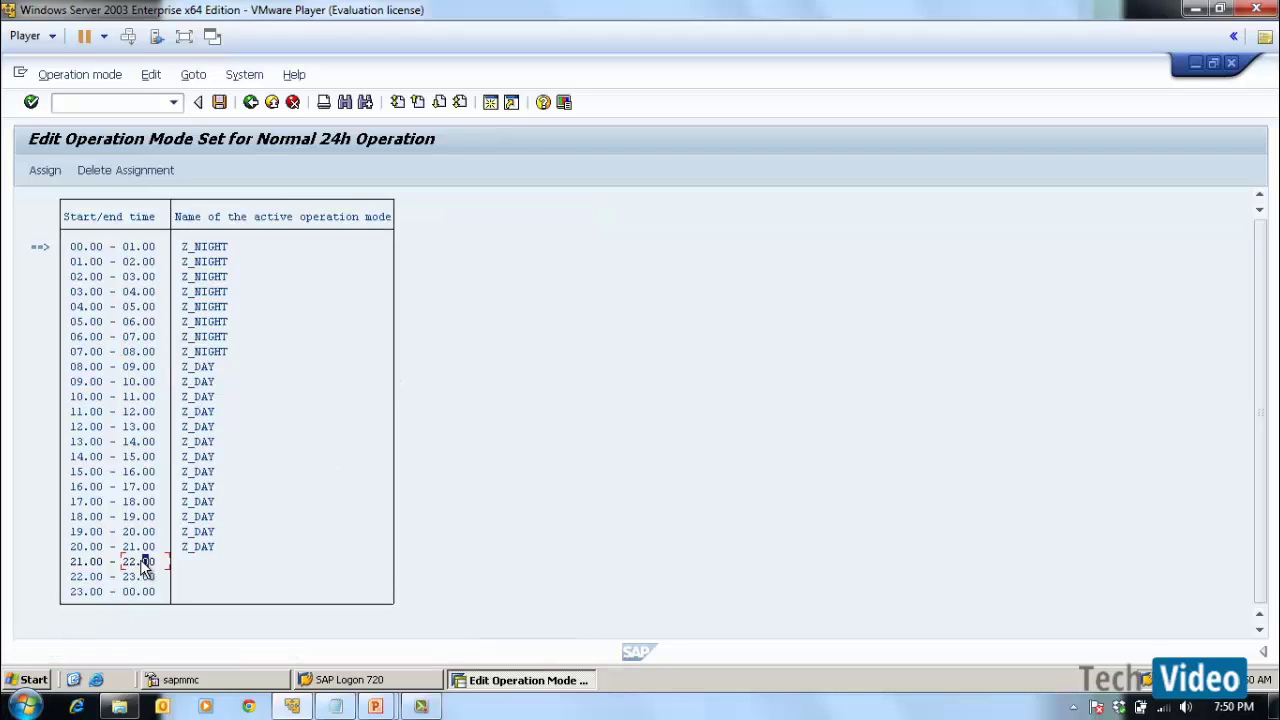
{"action": "left_click", "coordinate": [138, 592]}
{"action": "left_click", "coordinate": [45, 170]}
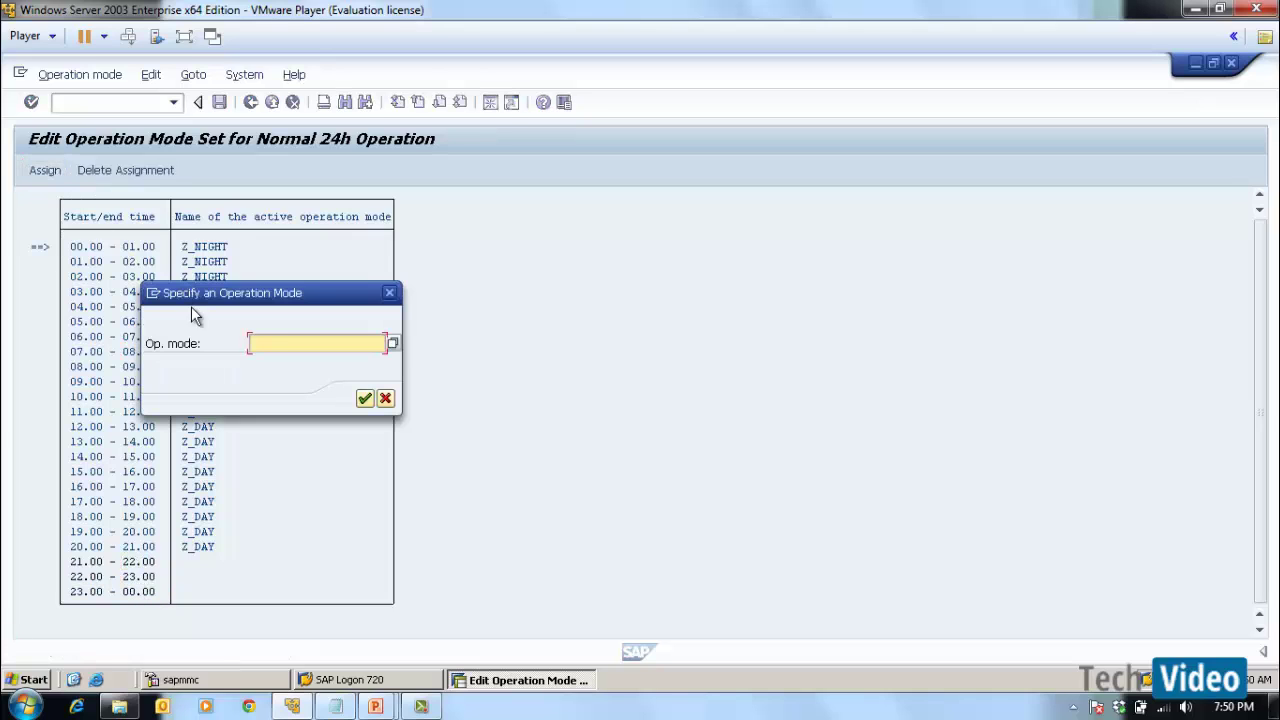
{"action": "left_click", "coordinate": [395, 343]}
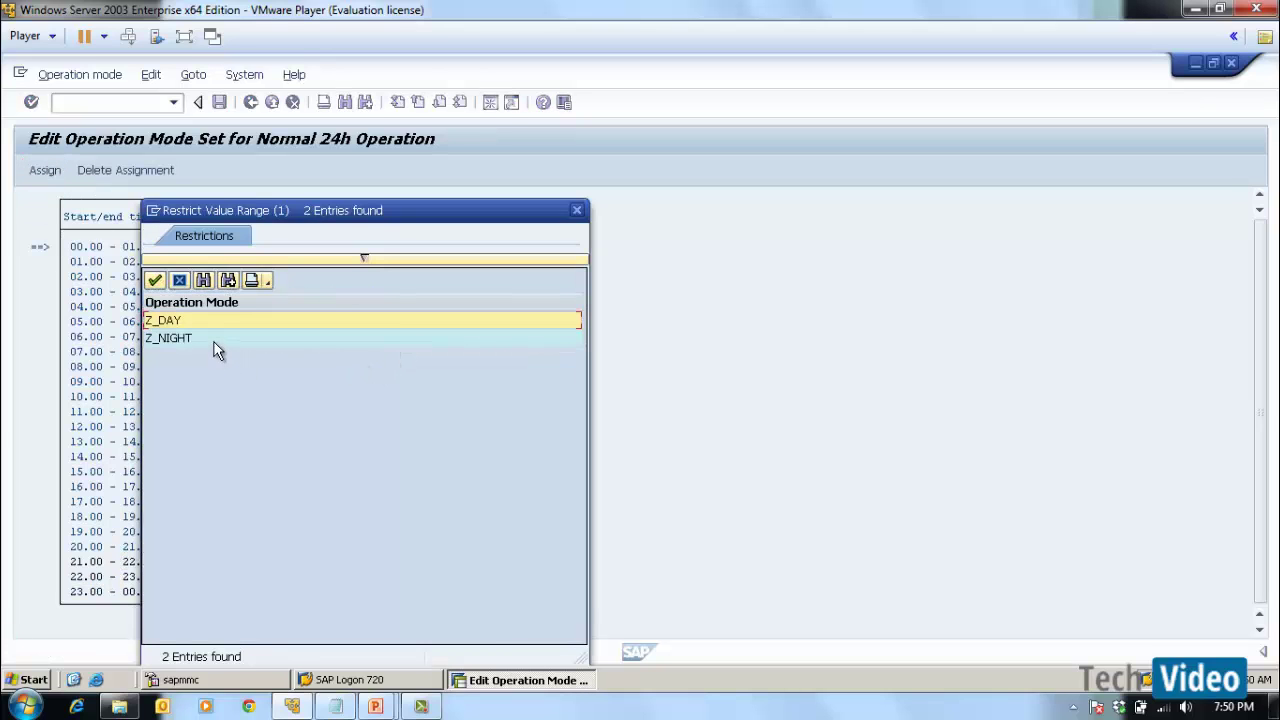
{"action": "left_click", "coordinate": [214, 346]}
{"action": "left_click", "coordinate": [365, 398]}
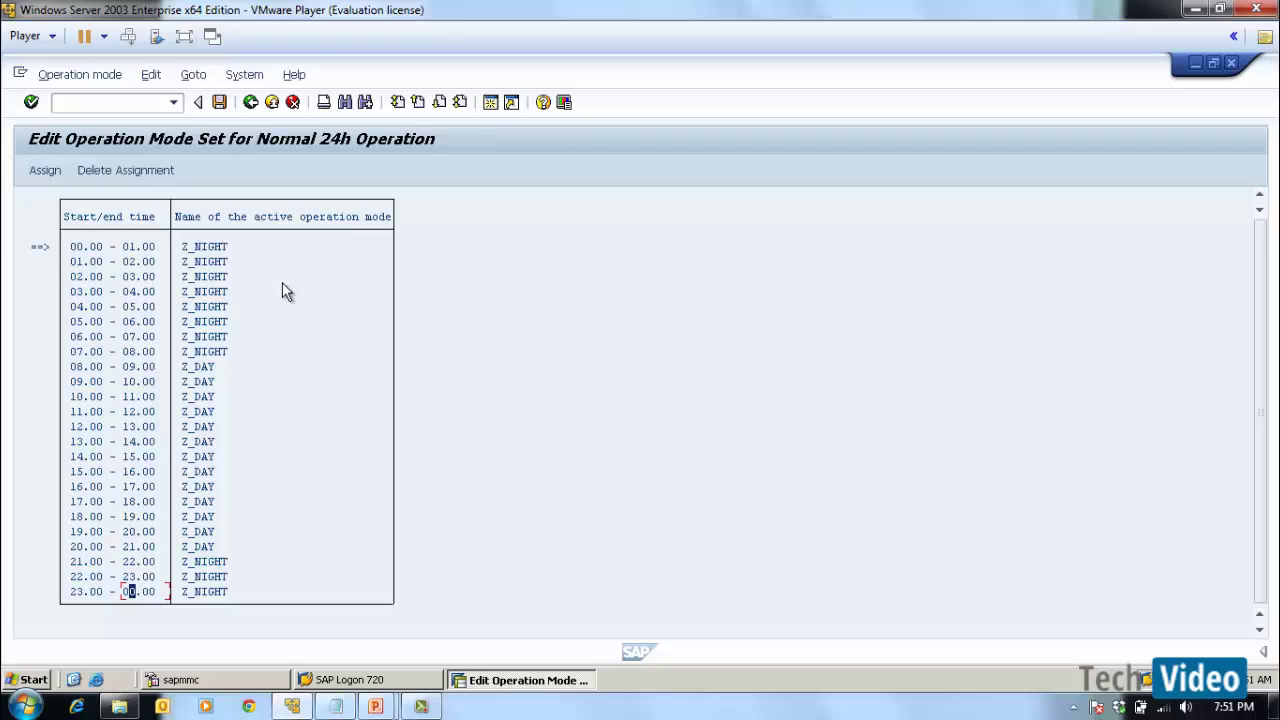
{"action": "left_click", "coordinate": [220, 103]}
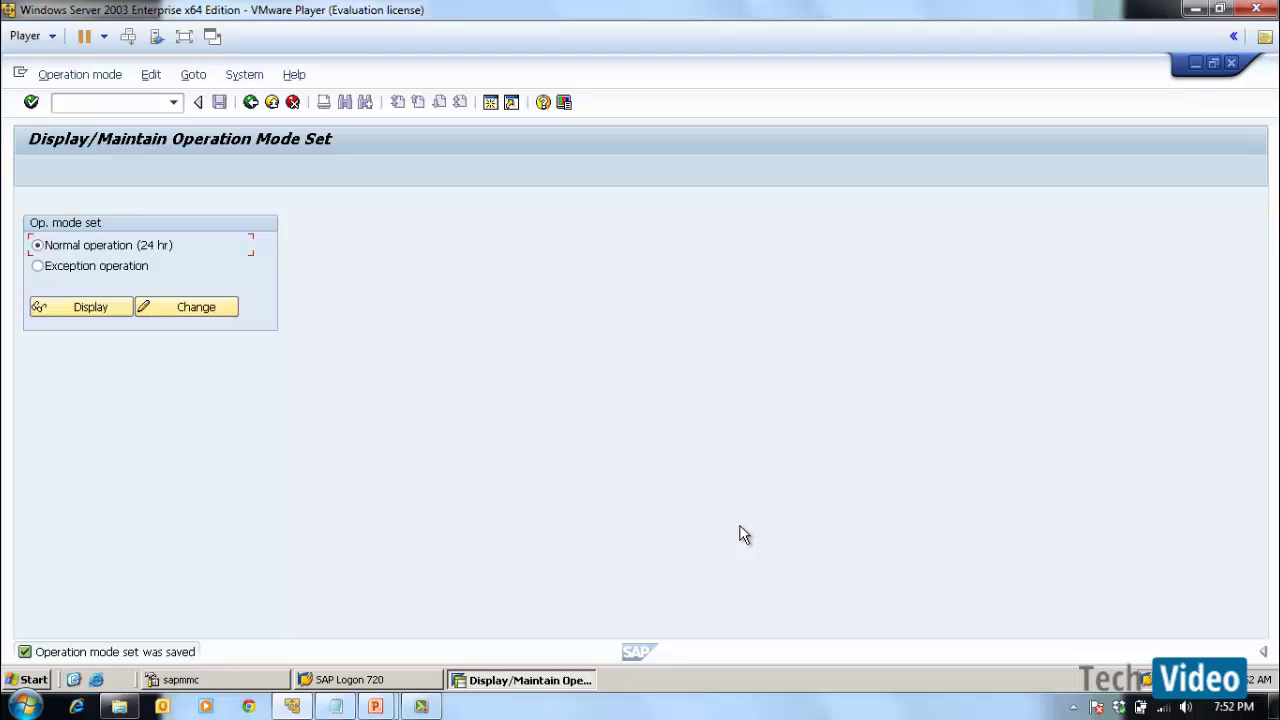
Check the active operation mode and server status with transaction RZ03, and return to SAP Easy Access
{"action": "left_click", "coordinate": [250, 102]}
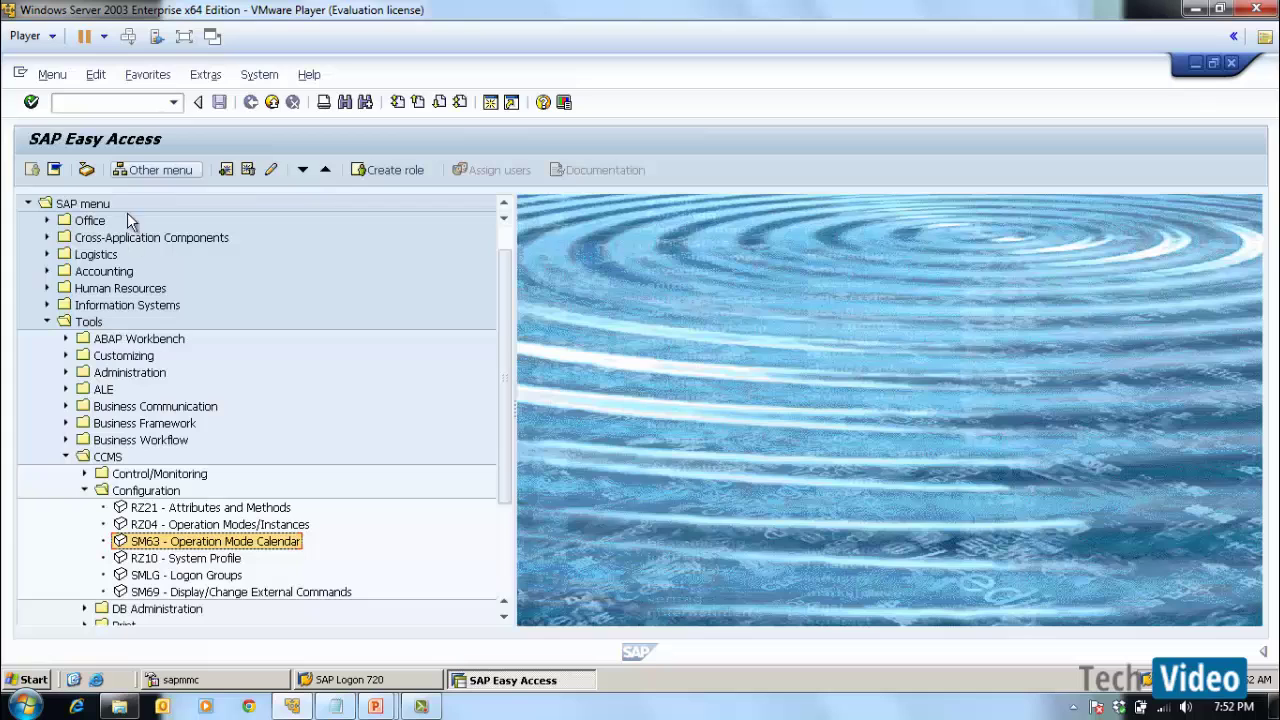
{"action": "left_click", "coordinate": [130, 101]}
{"action": "type", "text": "r"}
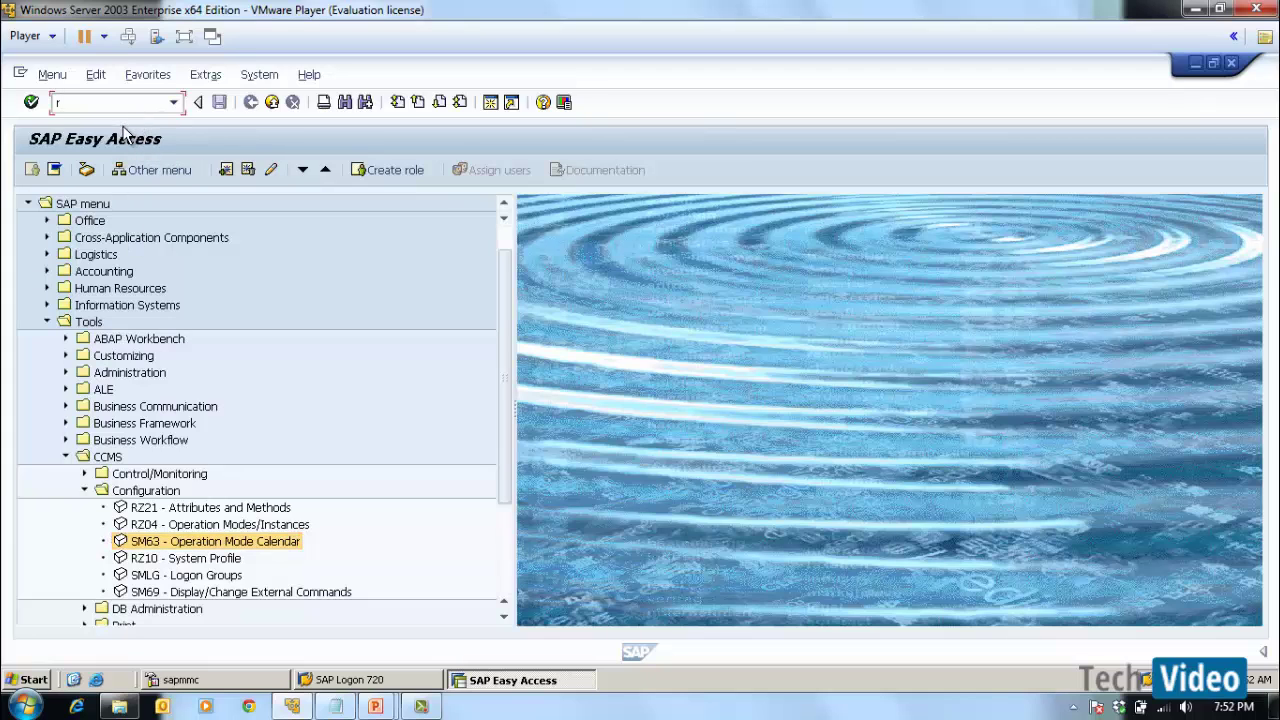
{"action": "type", "text": "z03"}
{"action": "key", "text": "Return"}
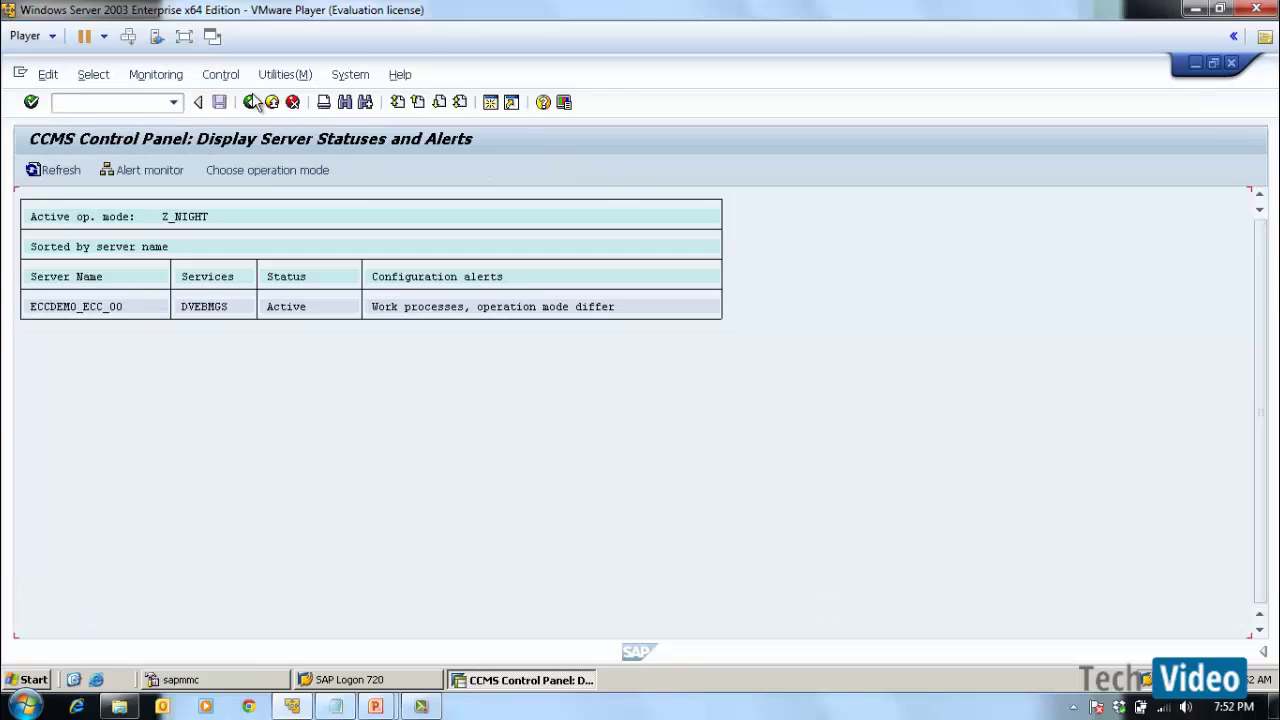
{"action": "left_click", "coordinate": [251, 102]}
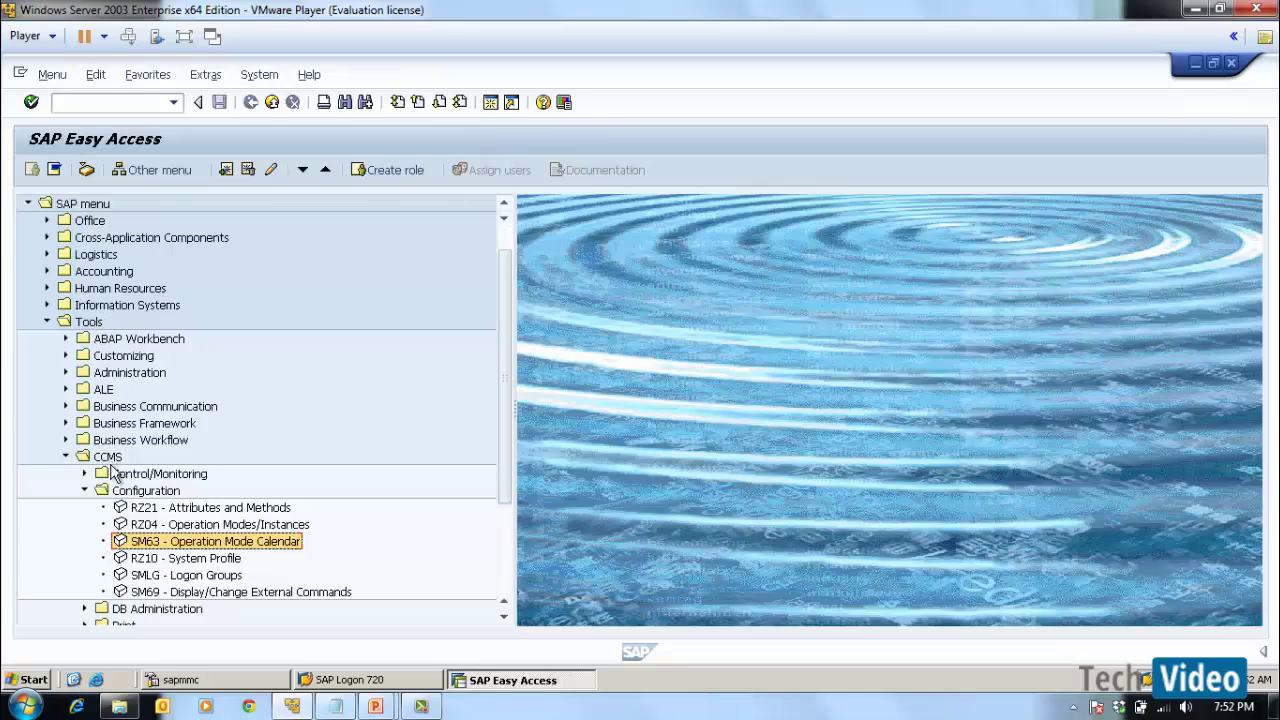
Open RZ03 - Control Panel under CCMS Control/Monitoring, check the active operation mode, and return to SAP Easy Access
{"action": "left_click", "coordinate": [85, 490]}
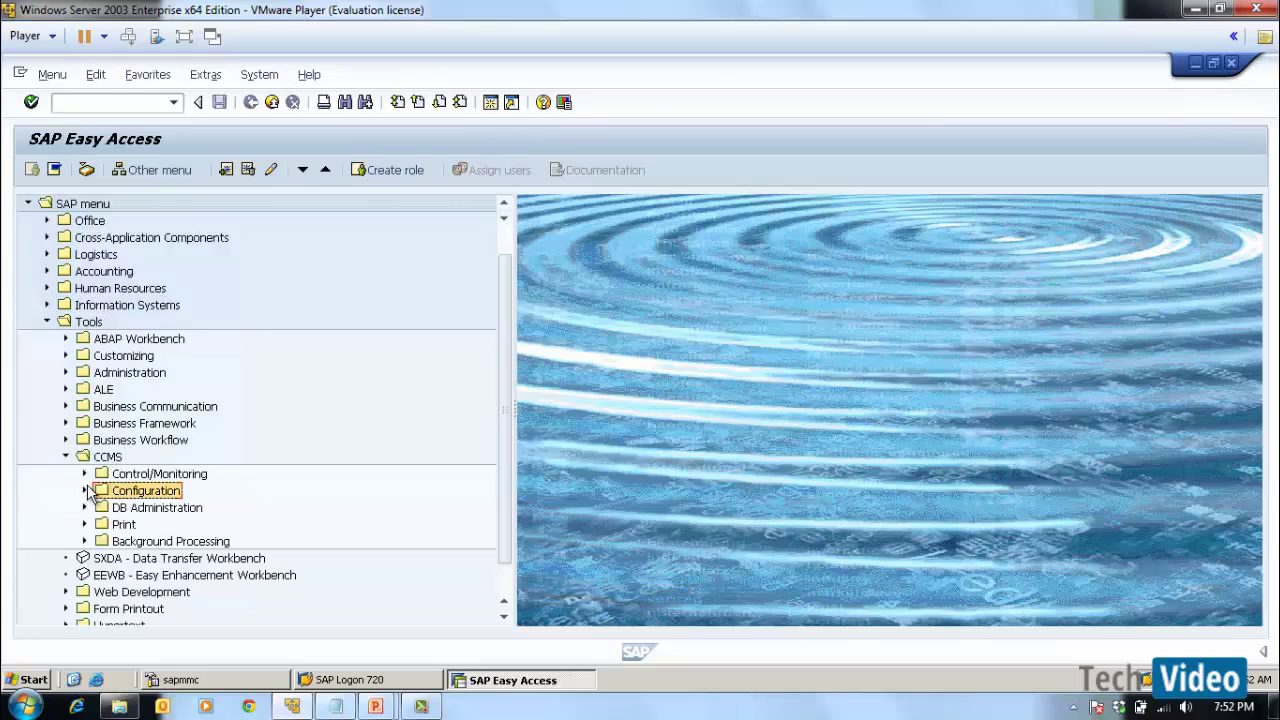
{"action": "left_click", "coordinate": [85, 473]}
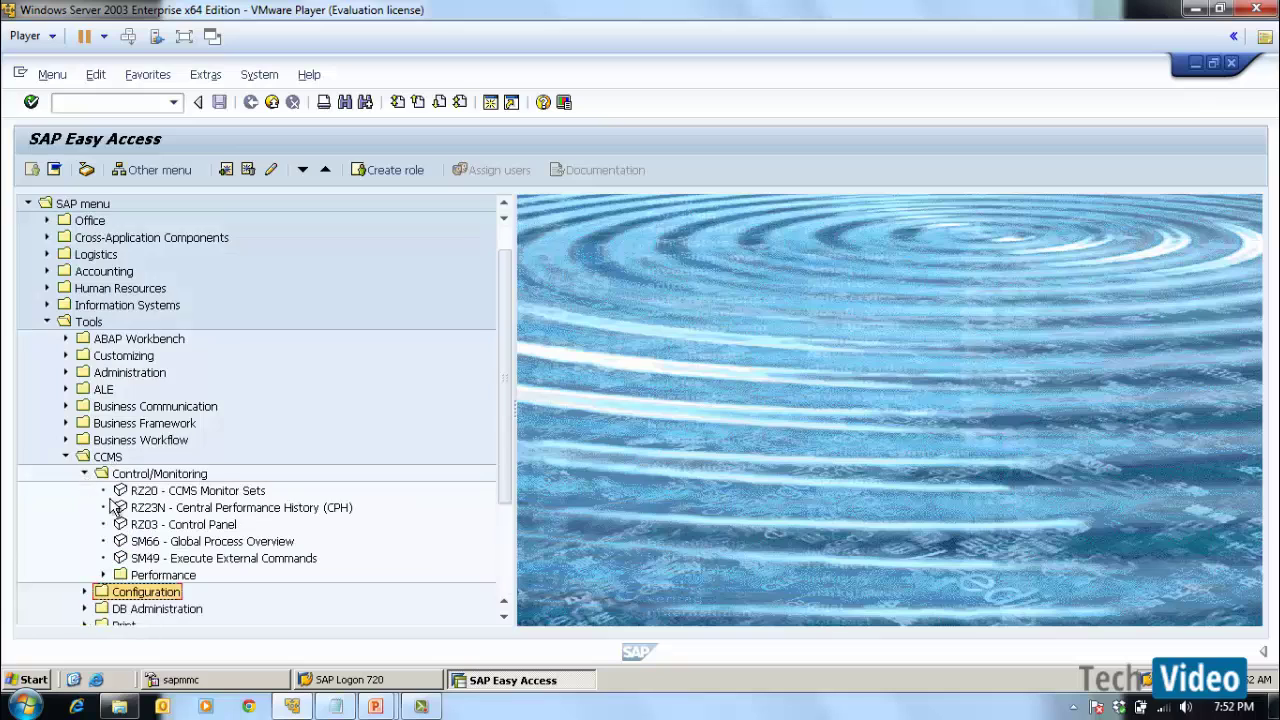
{"action": "left_click", "coordinate": [188, 526]}
{"action": "double_click", "coordinate": [152, 527]}
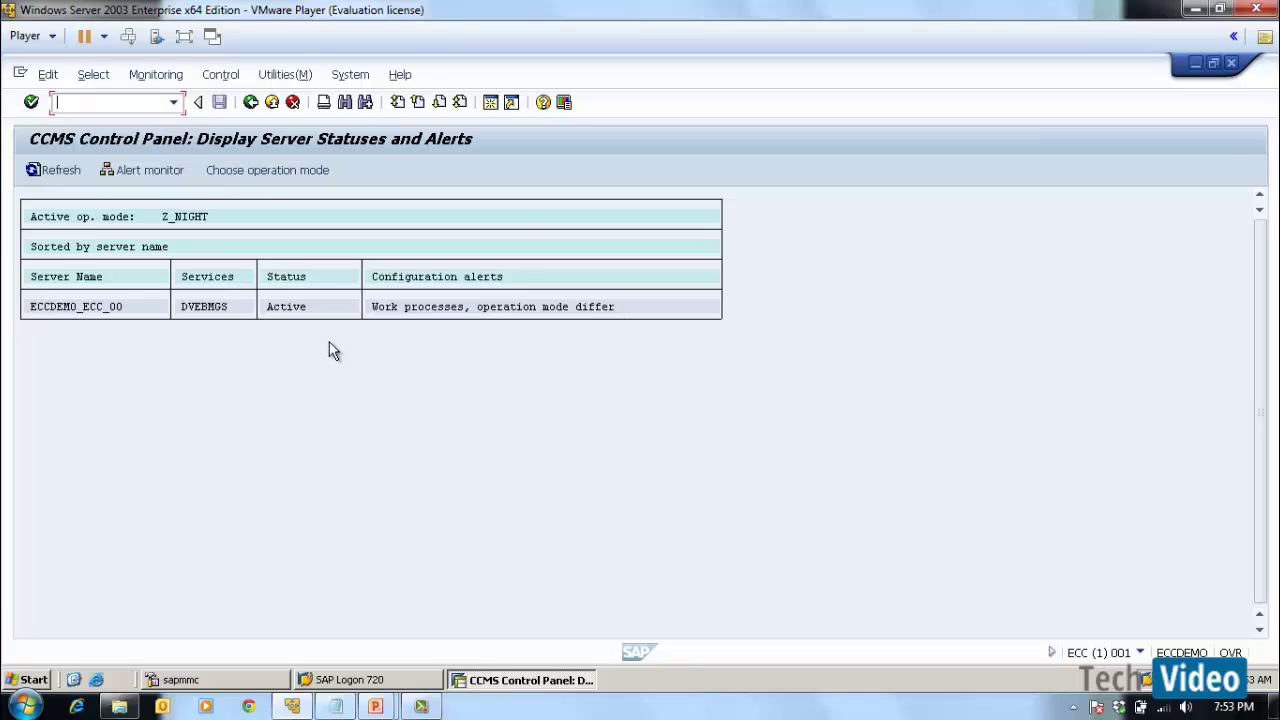
{"action": "left_click", "coordinate": [46, 218]}
{"action": "left_click", "coordinate": [222, 220]}
{"action": "left_click", "coordinate": [251, 104]}
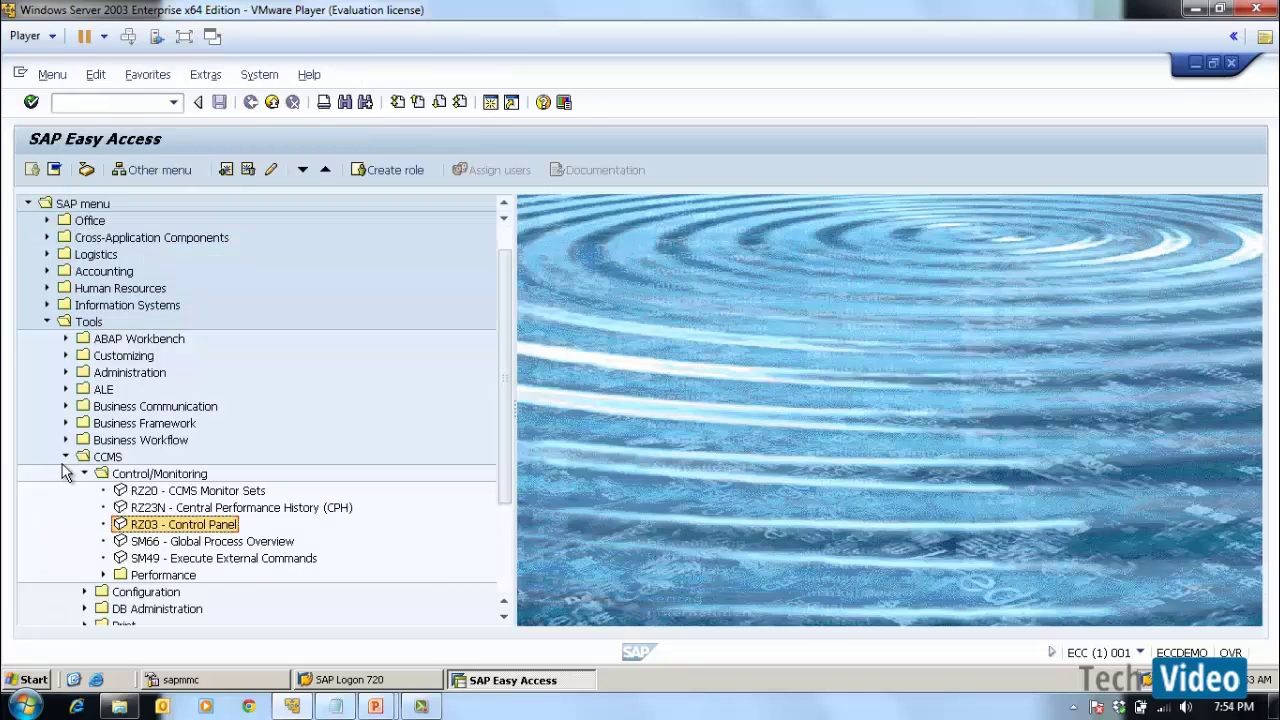
Collapse the Tools folder, check the current work process types with transaction sm50, and return to SAP Easy Access
{"action": "left_click", "coordinate": [66, 457]}
{"action": "left_click", "coordinate": [47, 355]}
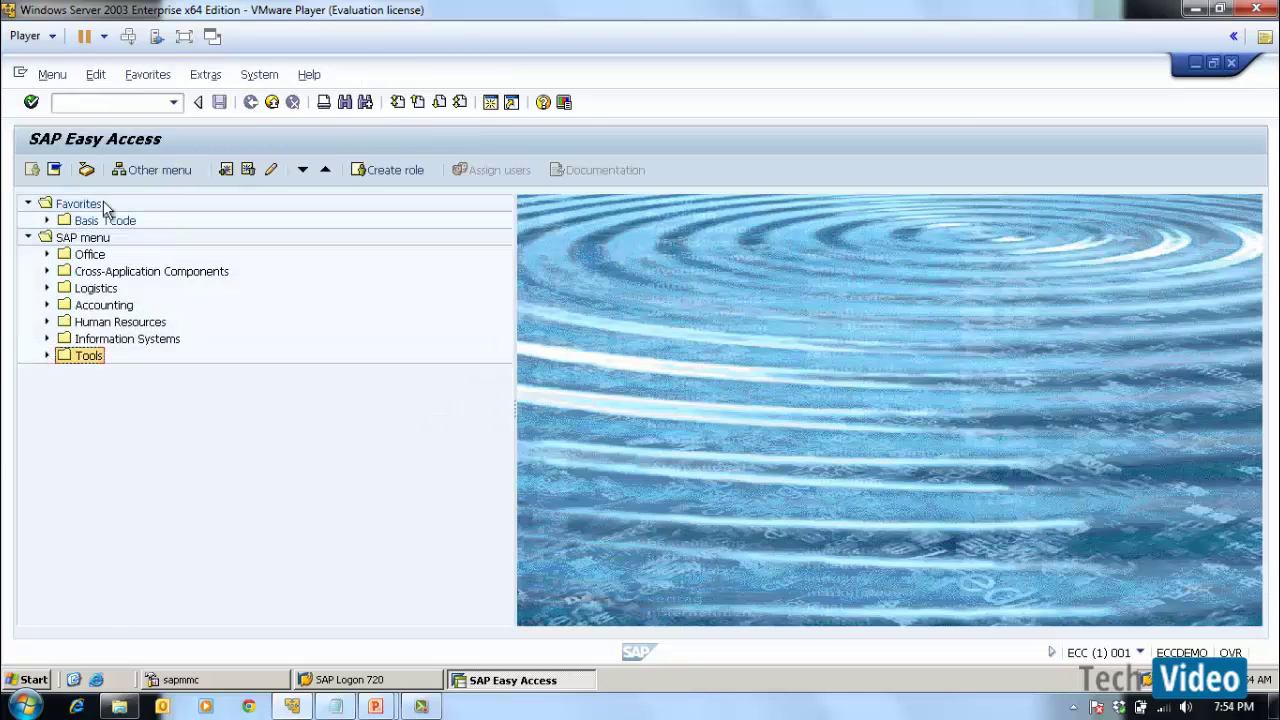
{"action": "left_click", "coordinate": [114, 104]}
{"action": "type", "text": "sm50"}
{"action": "key", "text": "Return"}
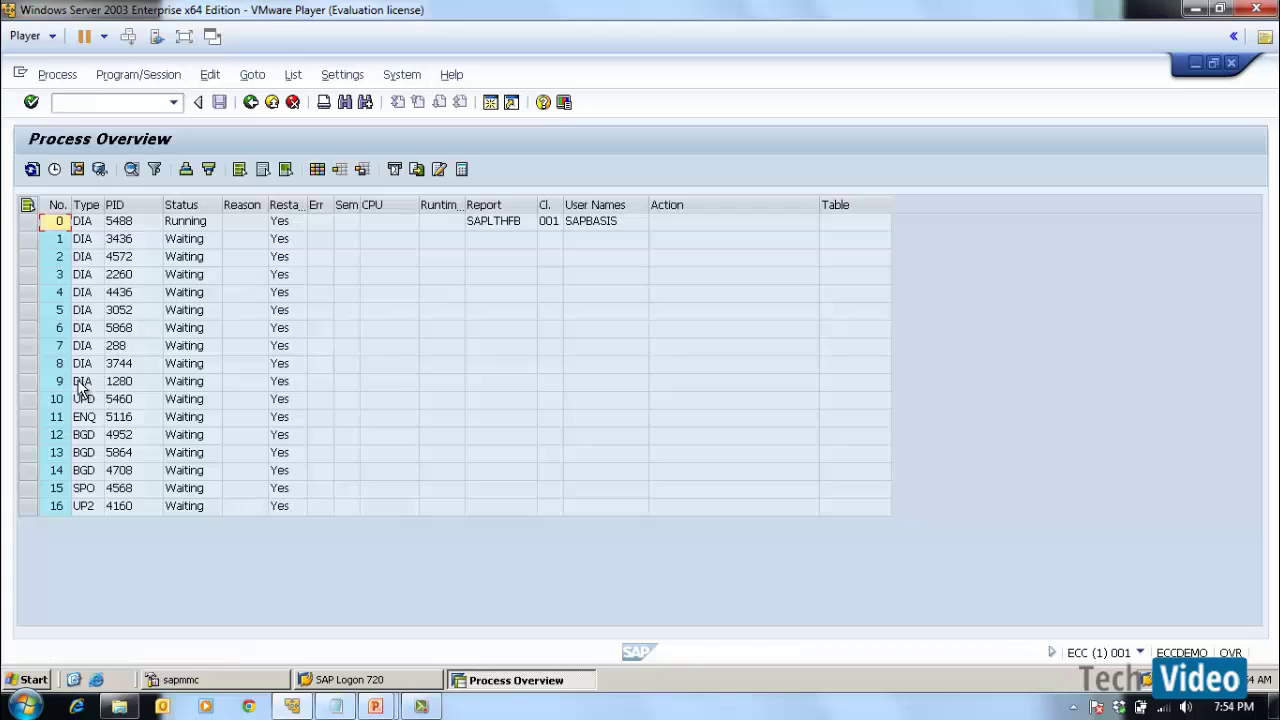
{"action": "left_click", "coordinate": [251, 103]}
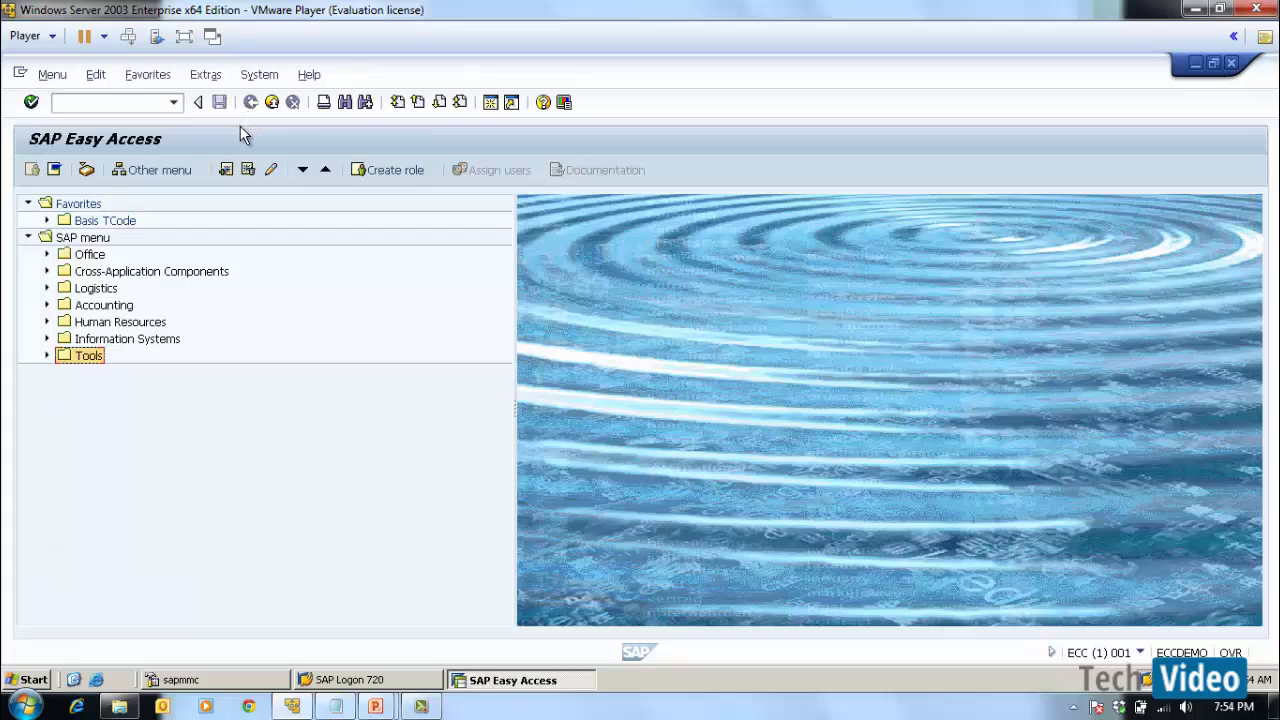
Open the CCMS Control Panel with the previously used transaction rz03
{"action": "left_click", "coordinate": [176, 102]}
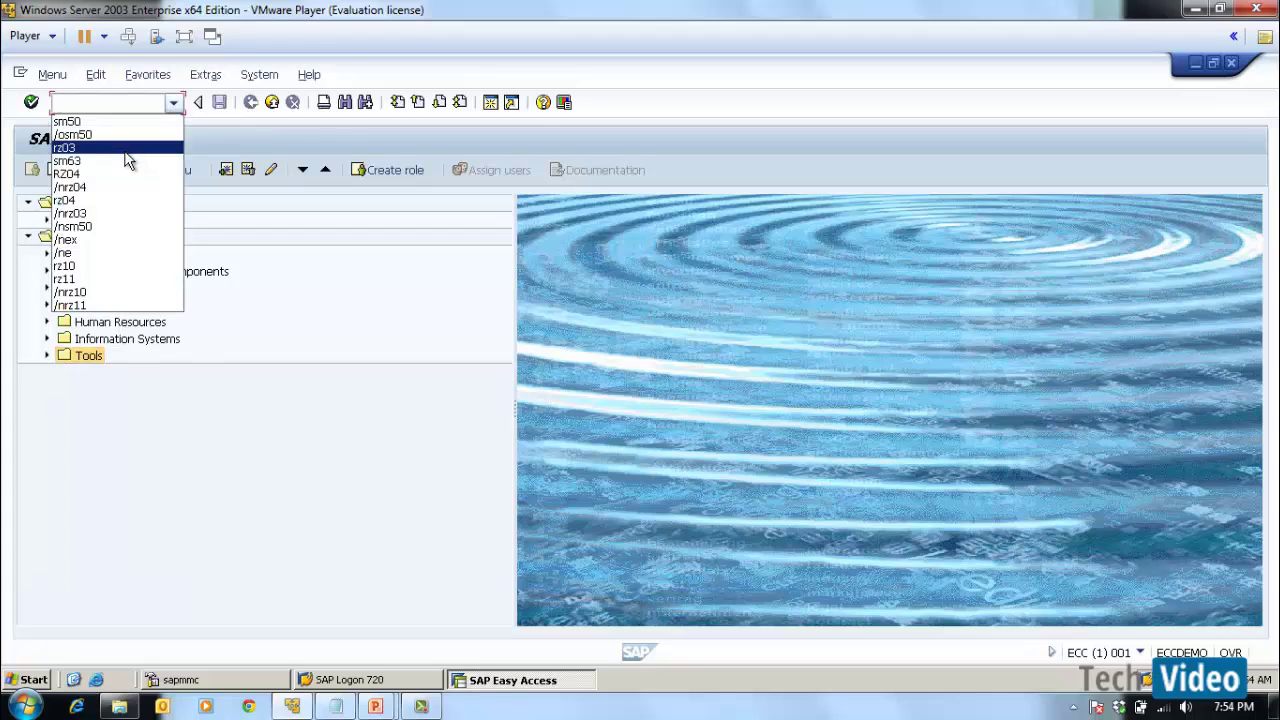
{"action": "left_click", "coordinate": [127, 147]}
{"action": "key", "text": "Return"}
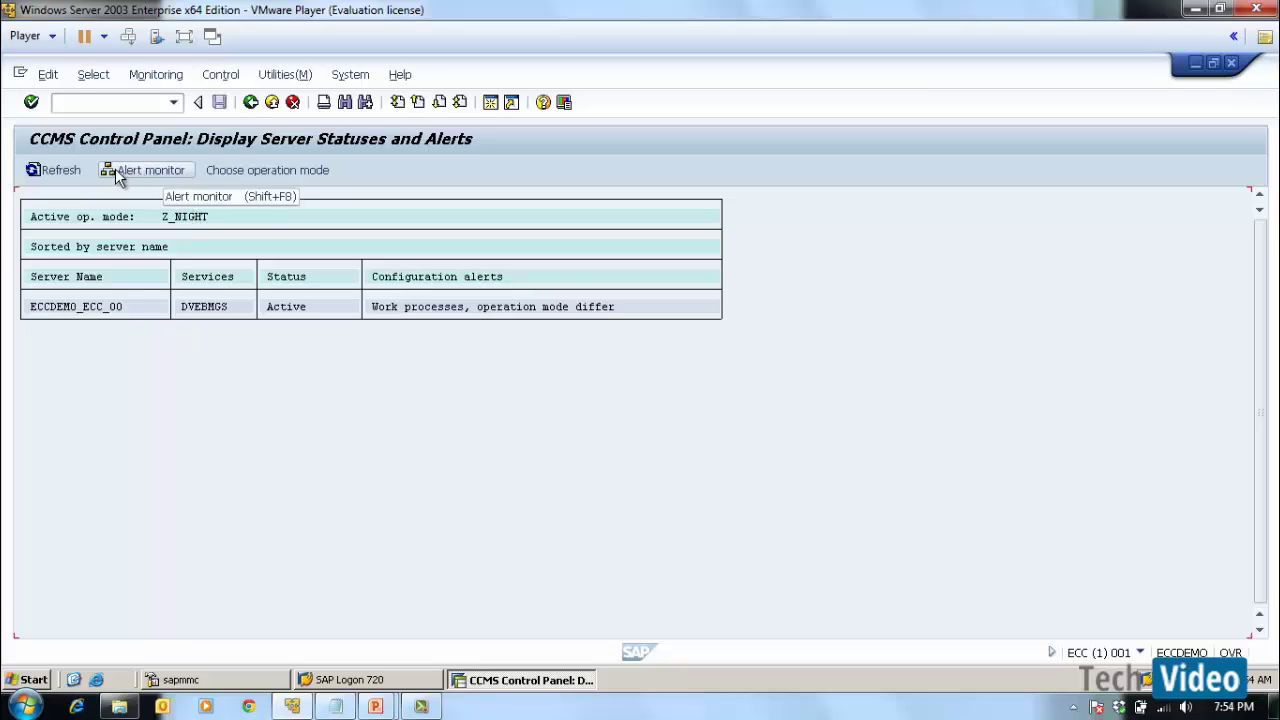
{"action": "left_click", "coordinate": [229, 84]}
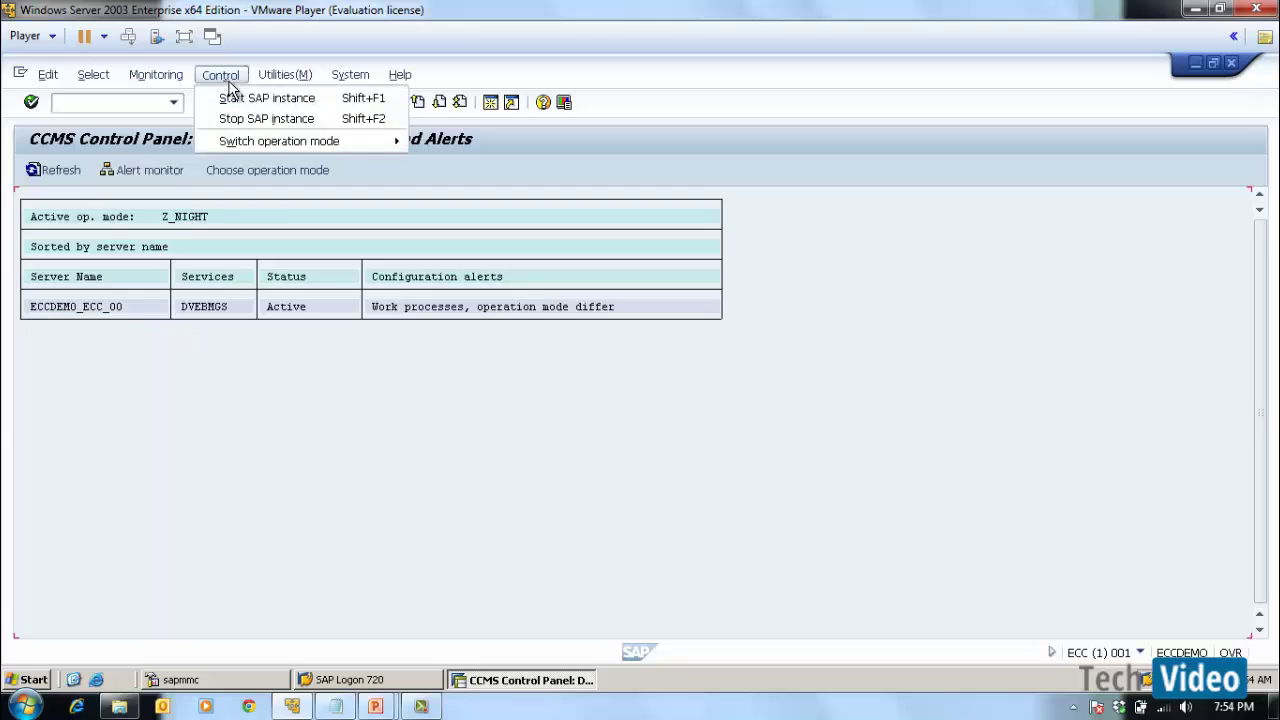
{"action": "mouse_move", "coordinate": [283, 145]}
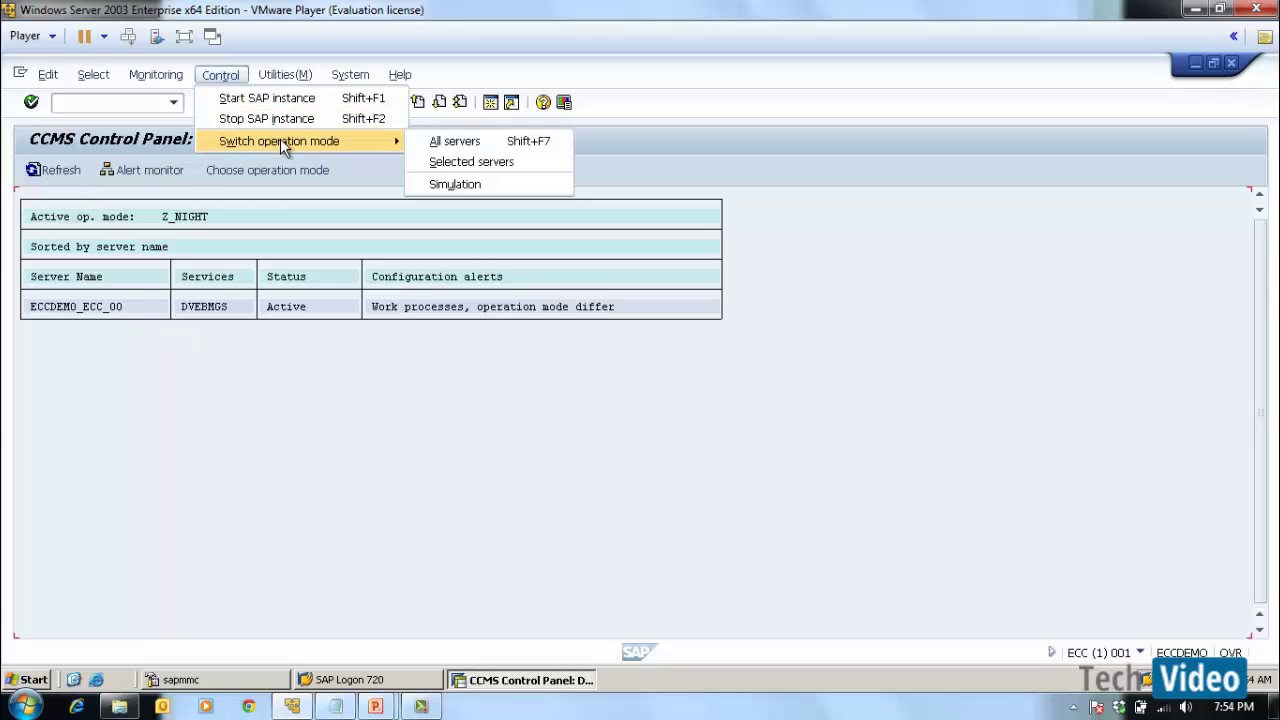
{"action": "left_click", "coordinate": [447, 142]}
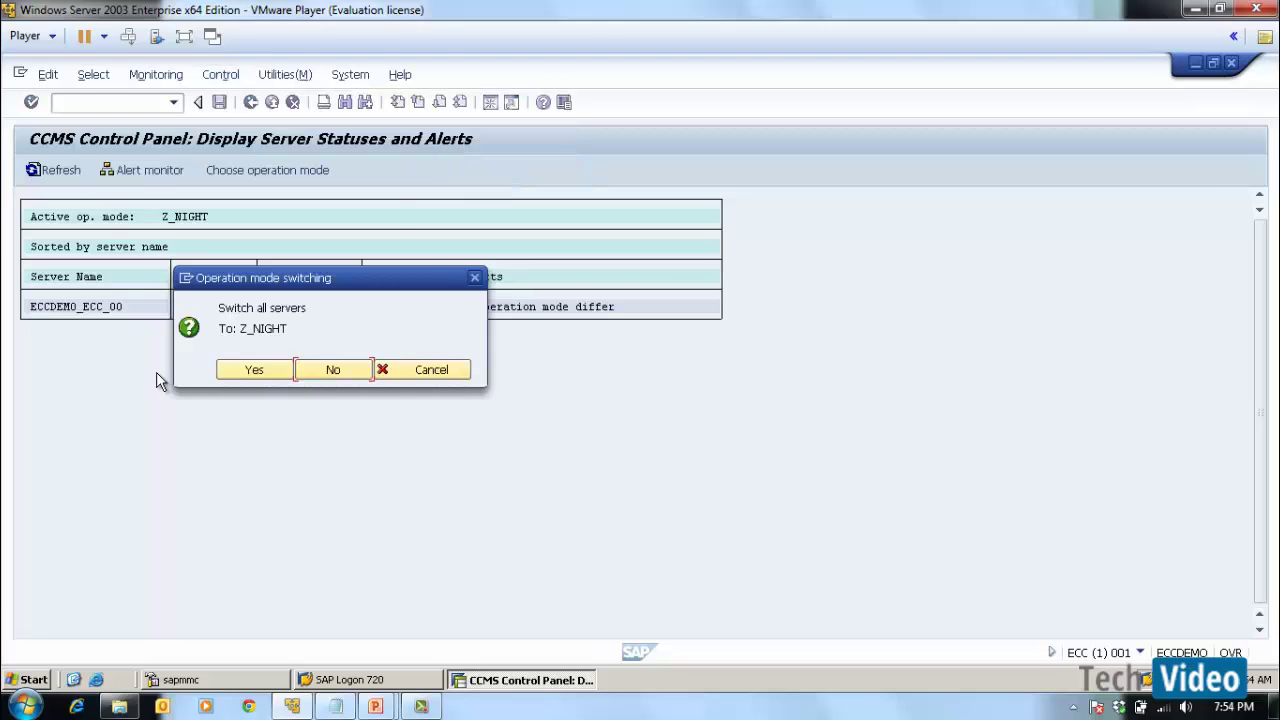
{"action": "left_click_drag", "start_coordinate": [306, 280], "coordinate": [374, 324]}
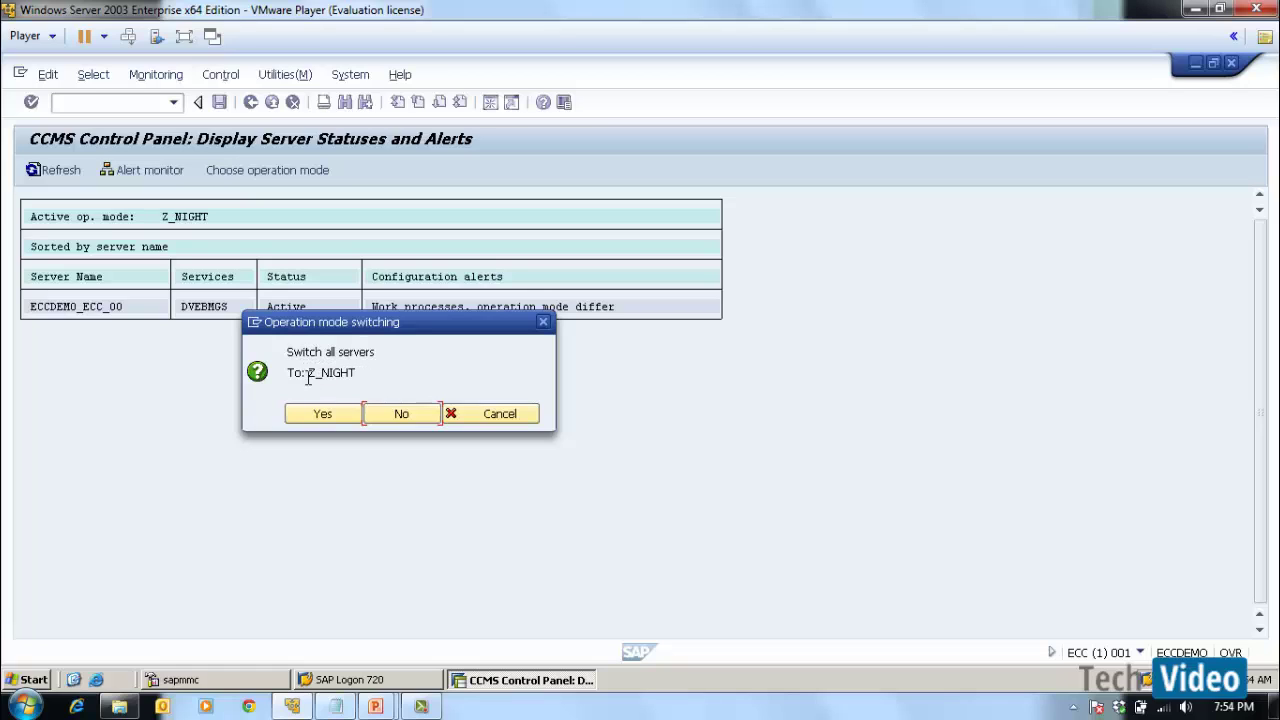
{"action": "left_click", "coordinate": [517, 421]}
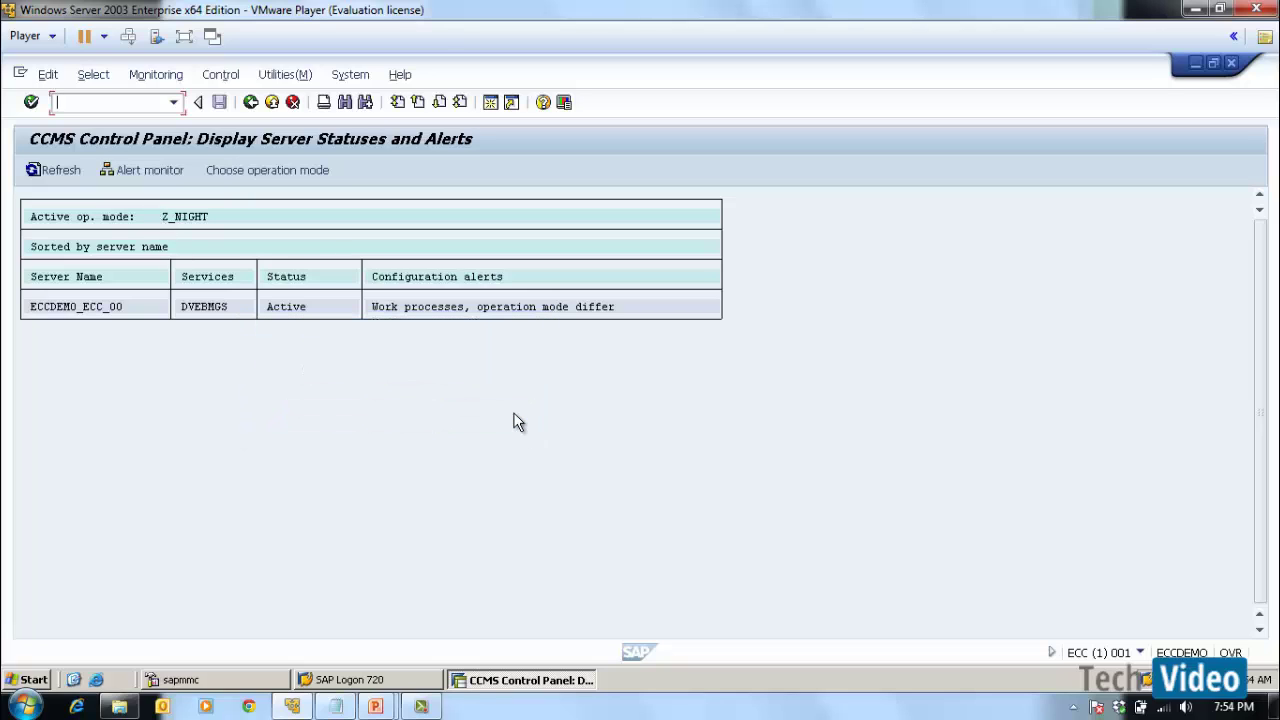
{"action": "left_click", "coordinate": [218, 75]}
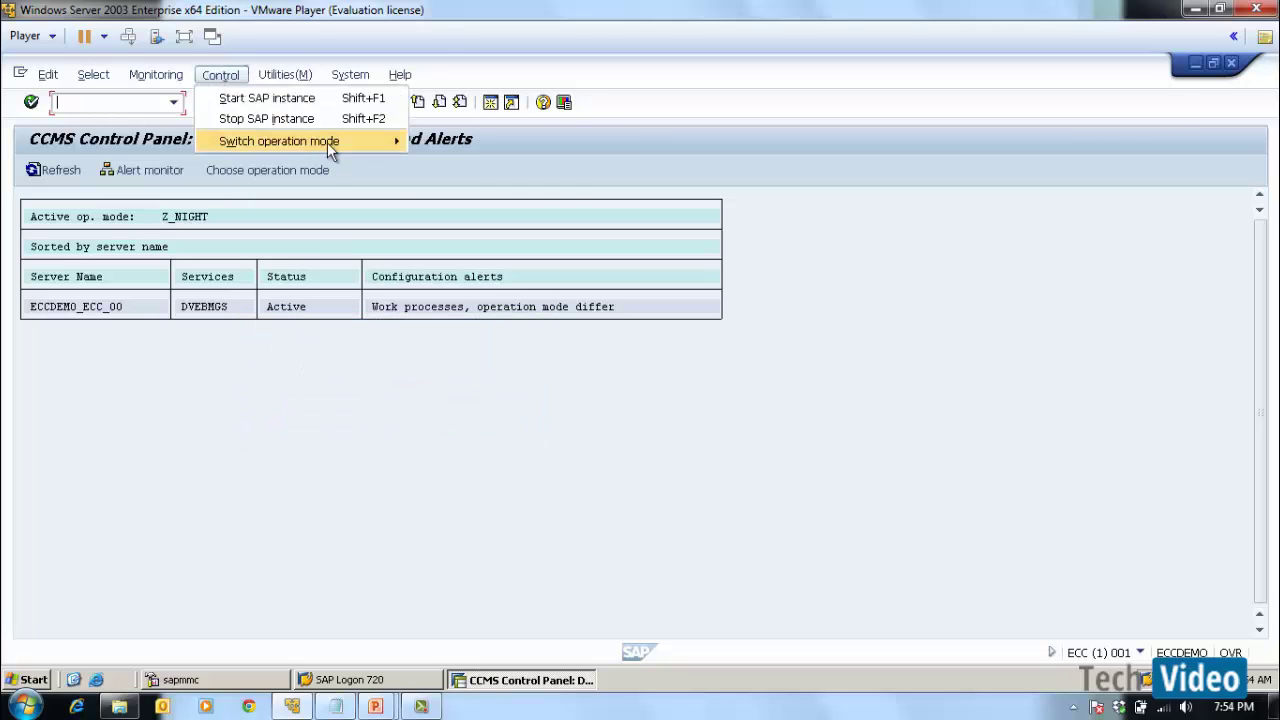
{"action": "mouse_move", "coordinate": [327, 142]}
{"action": "left_click", "coordinate": [479, 162]}
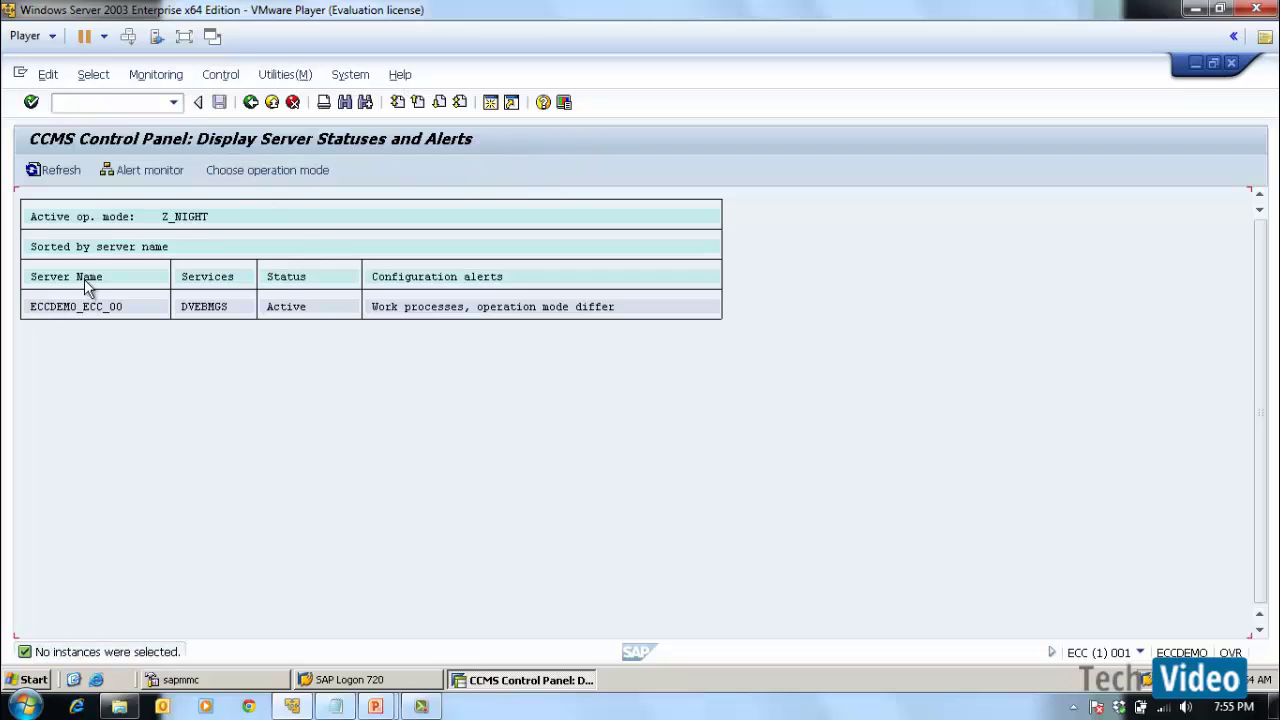
{"action": "left_click", "coordinate": [230, 78]}
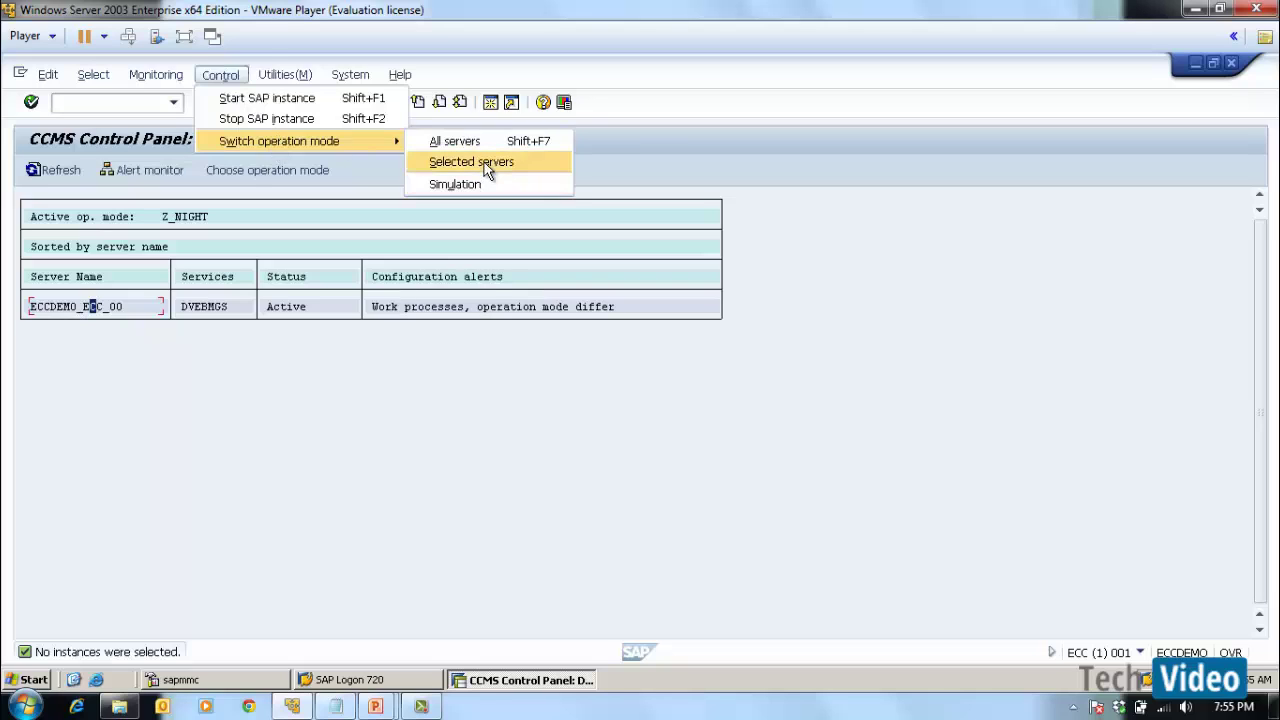
{"action": "left_click", "coordinate": [489, 164]}
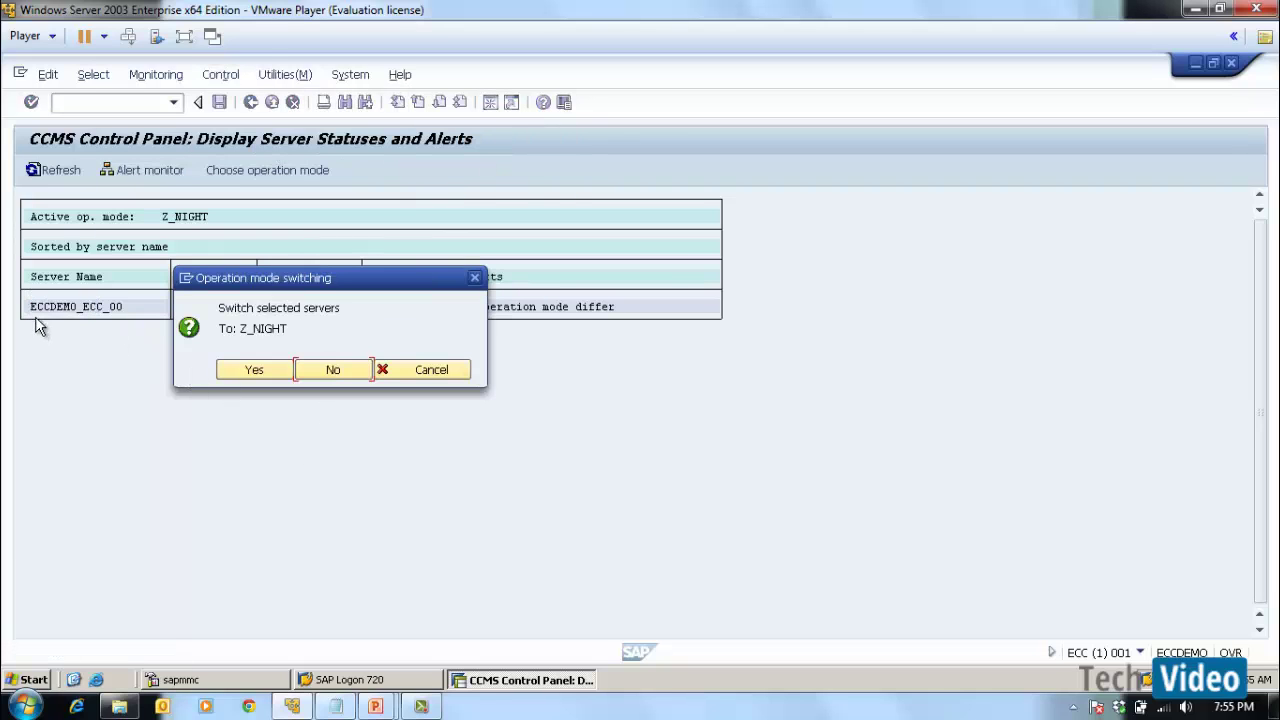
{"action": "left_click", "coordinate": [322, 370]}
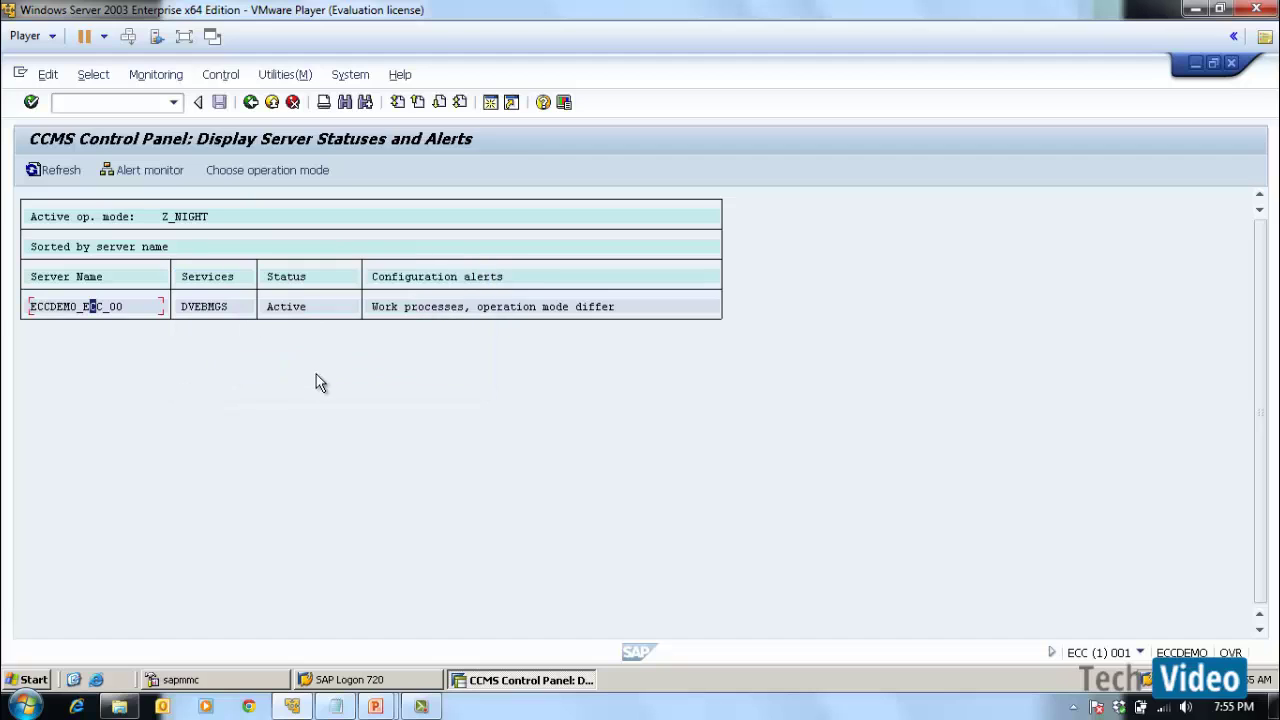
Switch the operation mode of all servers to Z_NIGHT and confirm the switch
{"action": "left_click", "coordinate": [221, 75]}
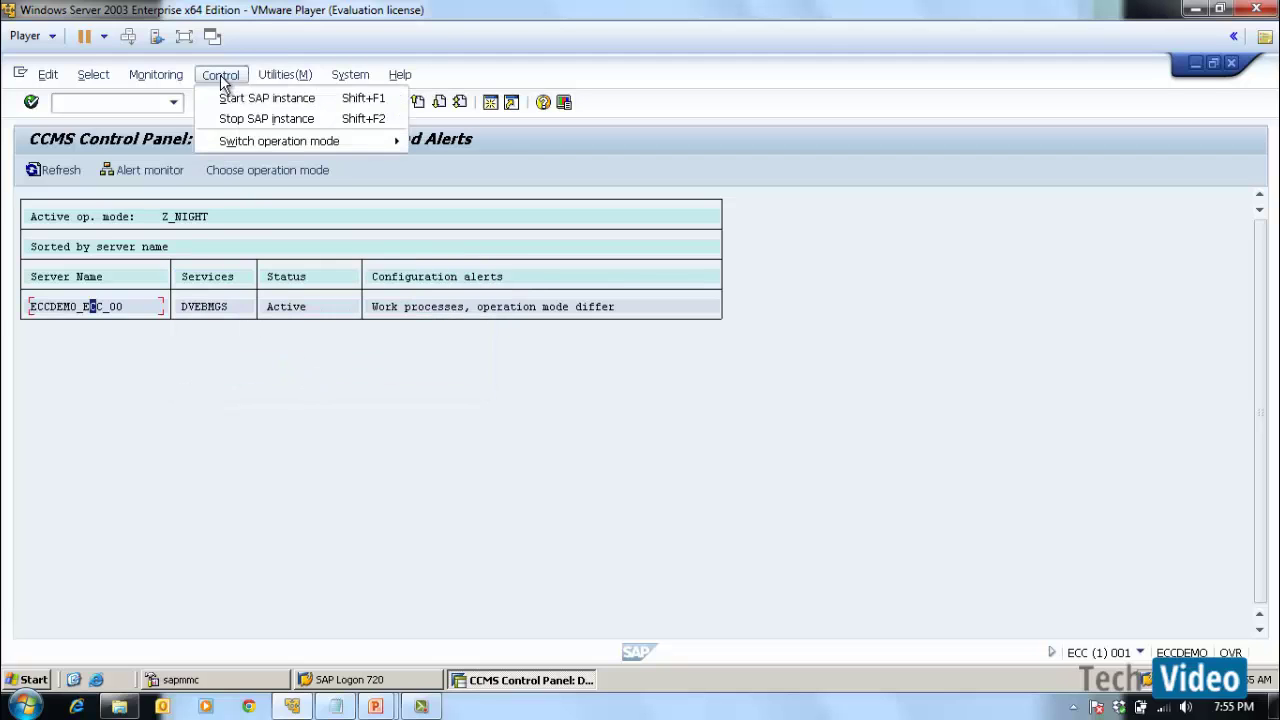
{"action": "mouse_move", "coordinate": [283, 143]}
{"action": "left_click", "coordinate": [462, 142]}
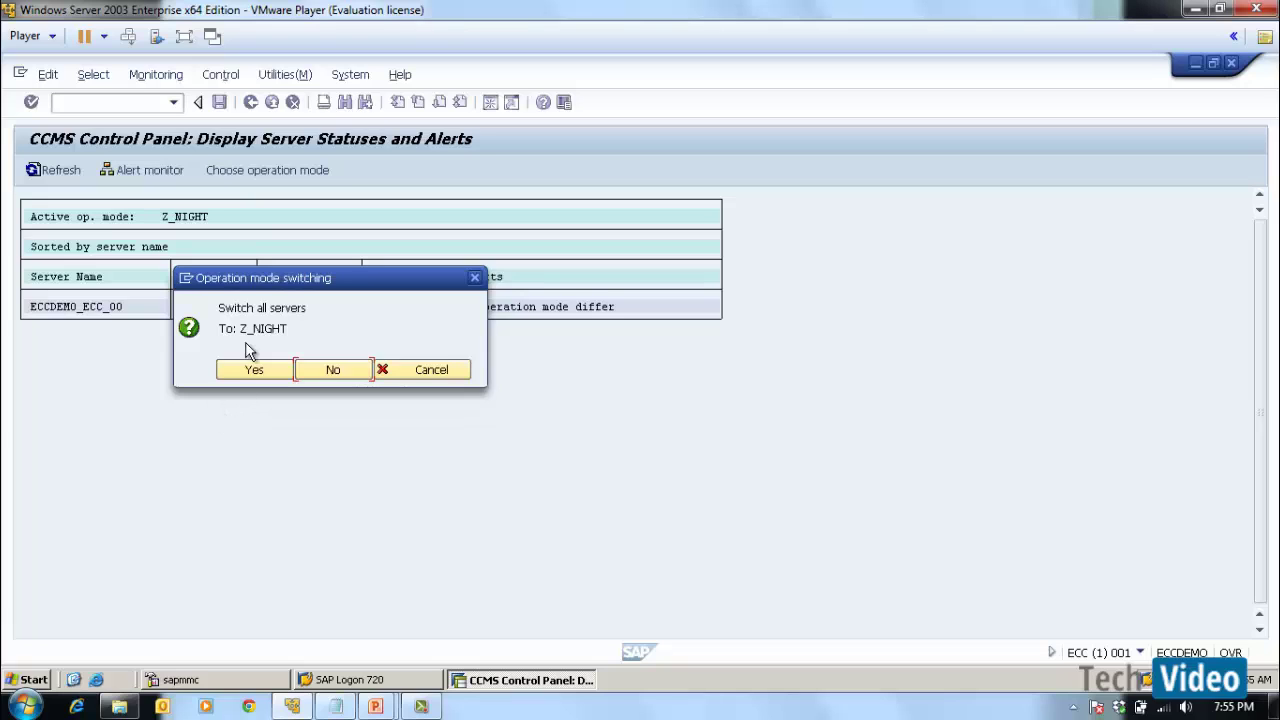
{"action": "left_click_drag", "start_coordinate": [286, 283], "coordinate": [296, 287]}
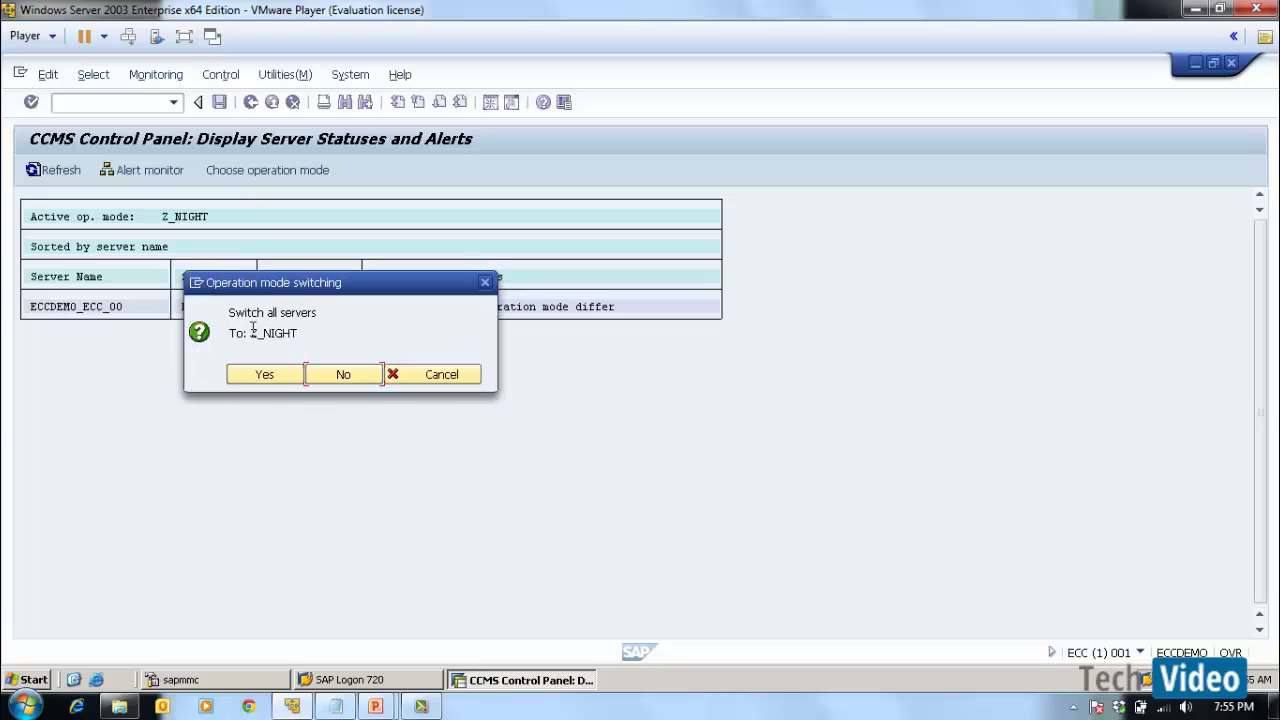
{"action": "left_click", "coordinate": [260, 379]}
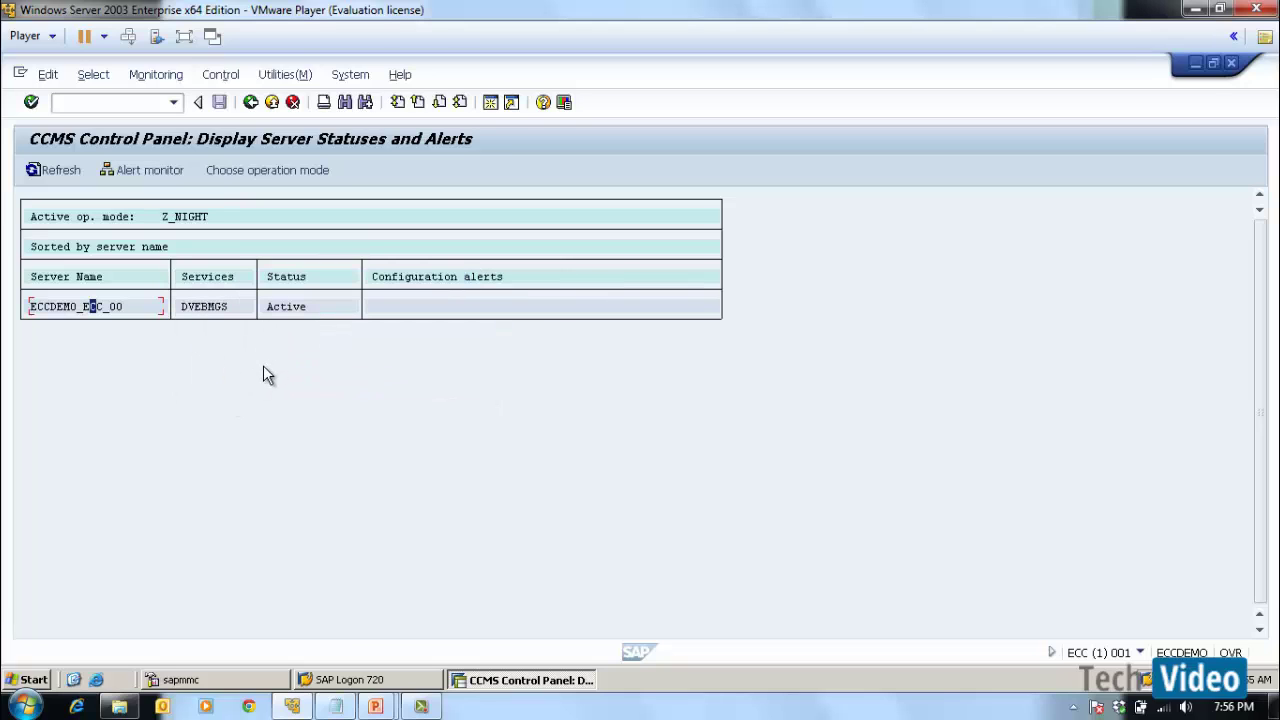
Go to the Process Overview with /nsm50 and examine the dialog (DIA) work processes
{"action": "left_click", "coordinate": [106, 102]}
{"action": "type", "text": "/nsm50"}
{"action": "key", "text": "Return"}
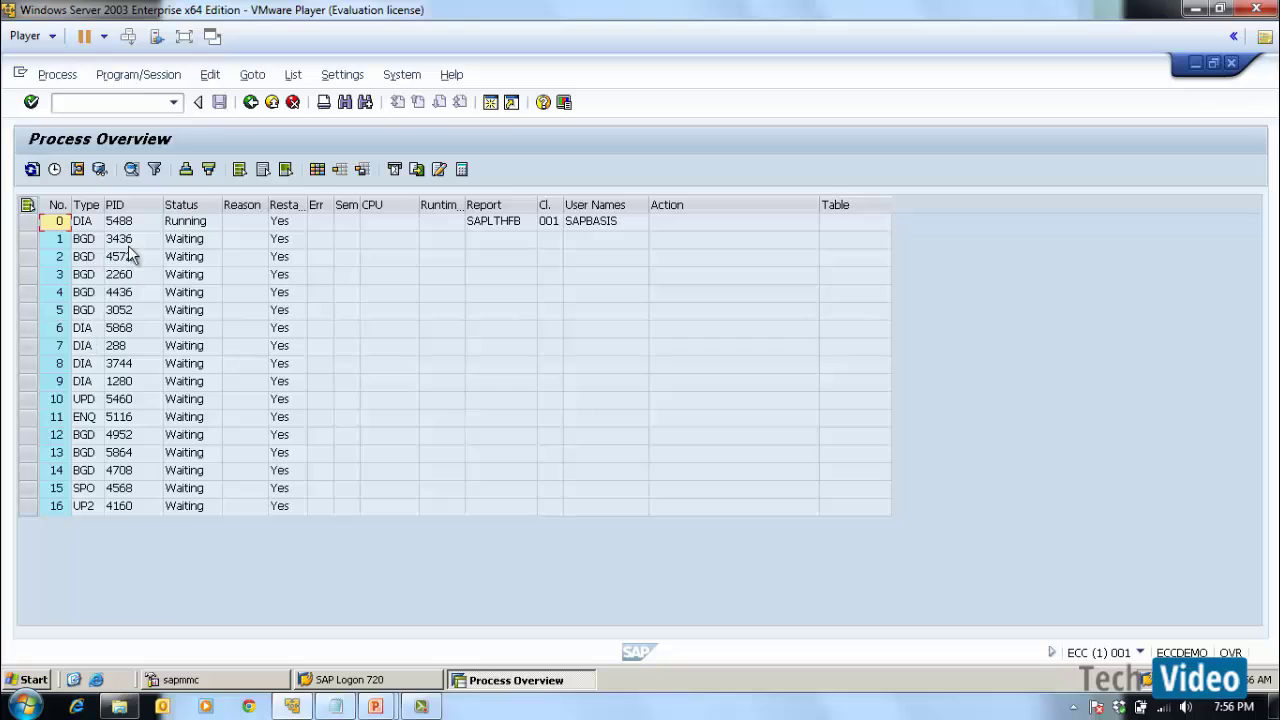
{"action": "left_click", "coordinate": [82, 222]}
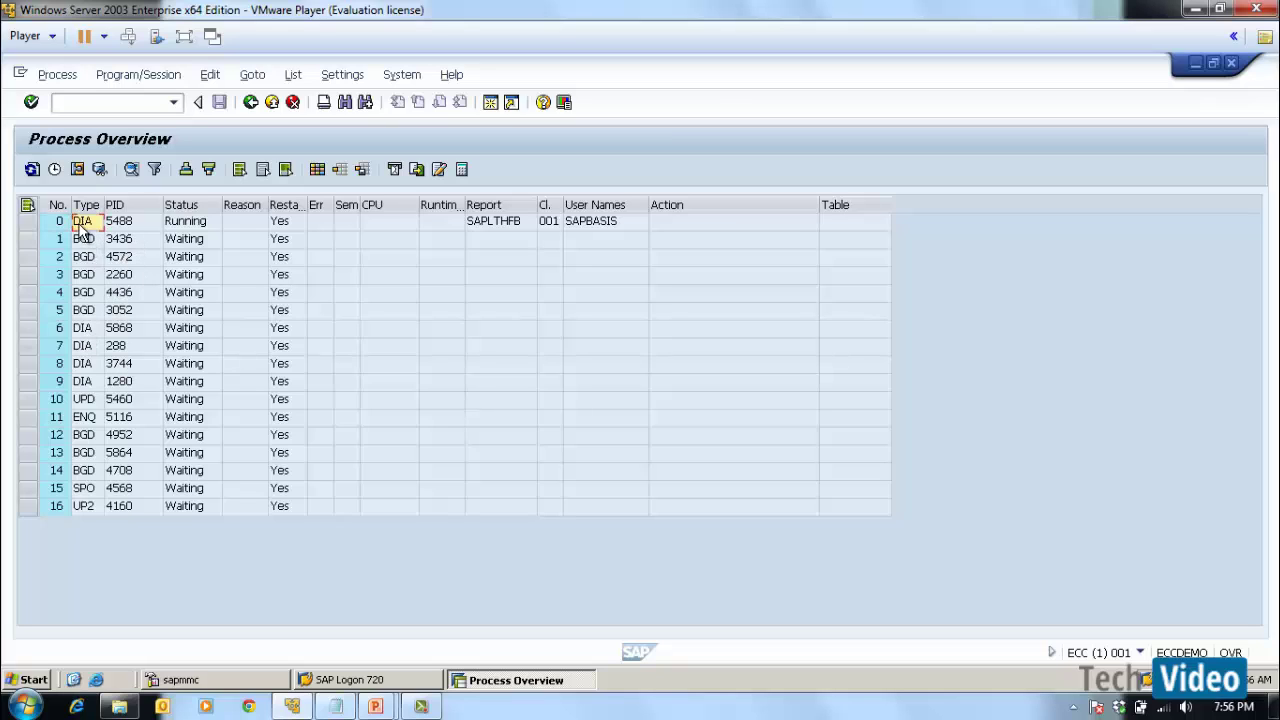
{"action": "left_click", "coordinate": [86, 329]}
{"action": "left_click", "coordinate": [87, 346]}
{"action": "left_click", "coordinate": [88, 364]}
{"action": "left_click", "coordinate": [88, 381]}
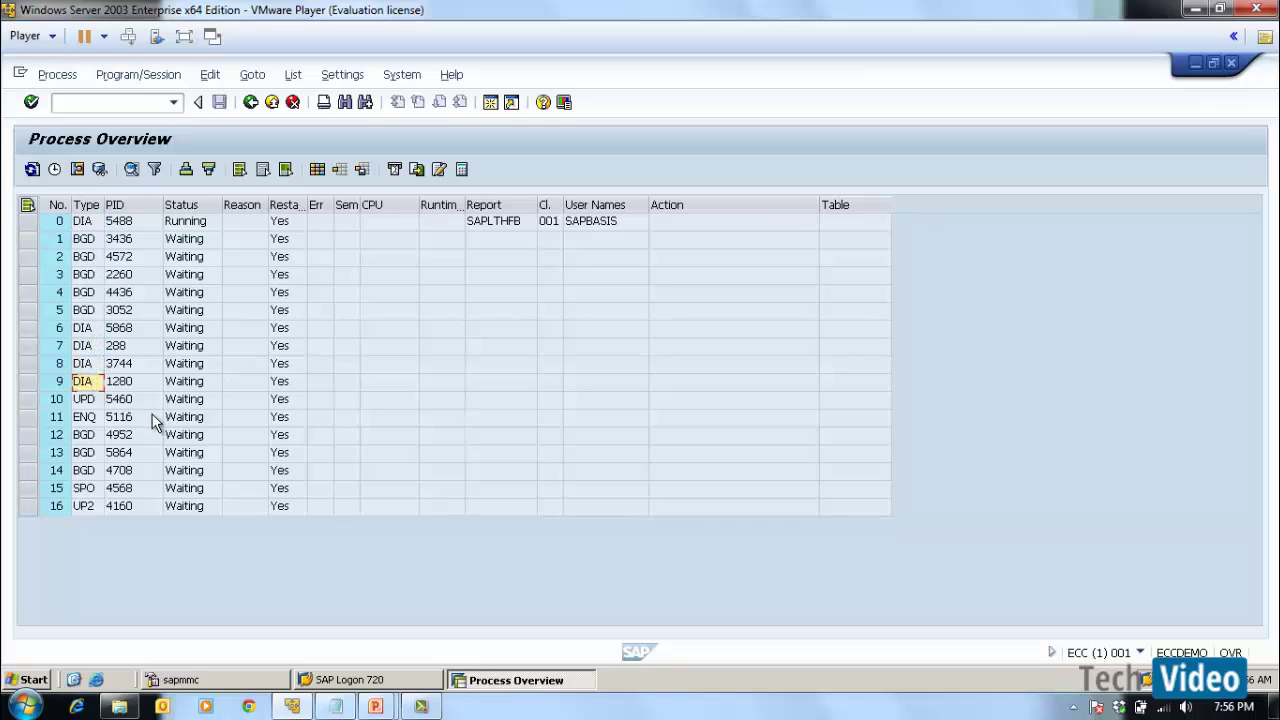
Examine the background (BGD) work processes in the Process Overview, rows 1 to 5 and 12 to 14
{"action": "left_click", "coordinate": [87, 240]}
{"action": "left_click", "coordinate": [87, 257]}
{"action": "left_click", "coordinate": [87, 275]}
{"action": "left_click", "coordinate": [88, 293]}
{"action": "left_click", "coordinate": [89, 311]}
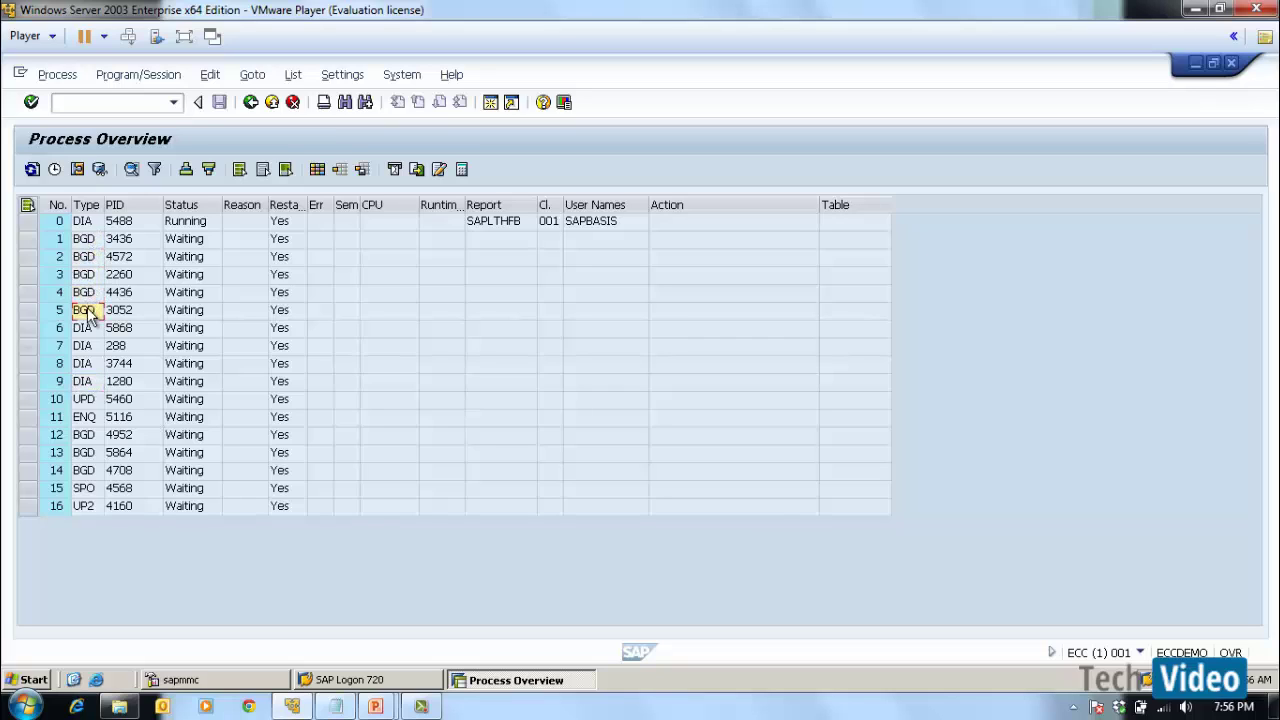
{"action": "left_click", "coordinate": [87, 436]}
{"action": "left_click", "coordinate": [87, 453]}
{"action": "left_click", "coordinate": [87, 471]}
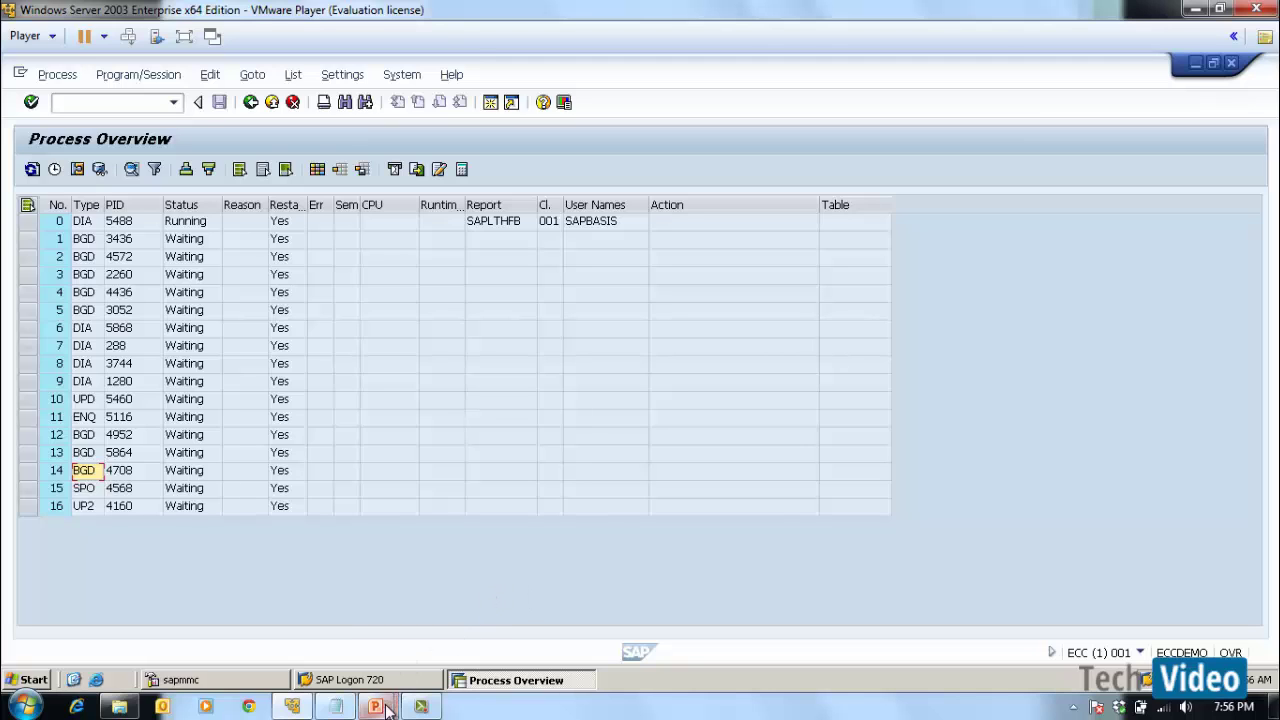
Switch to the PowerPoint slide show and advance from the Setup Operation Mode slide to the closing slide
{"action": "mouse_move", "coordinate": [375, 704]}
{"action": "left_click", "coordinate": [437, 676]}
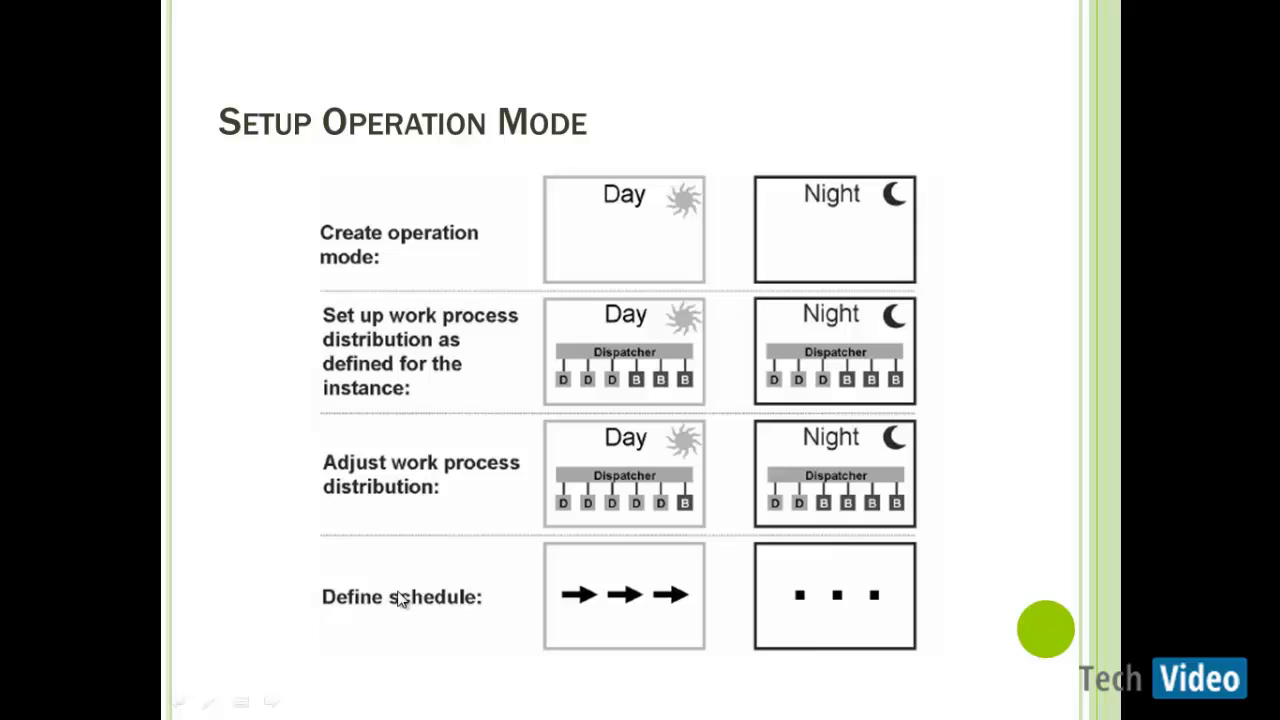
{"action": "left_click", "coordinate": [398, 598]}
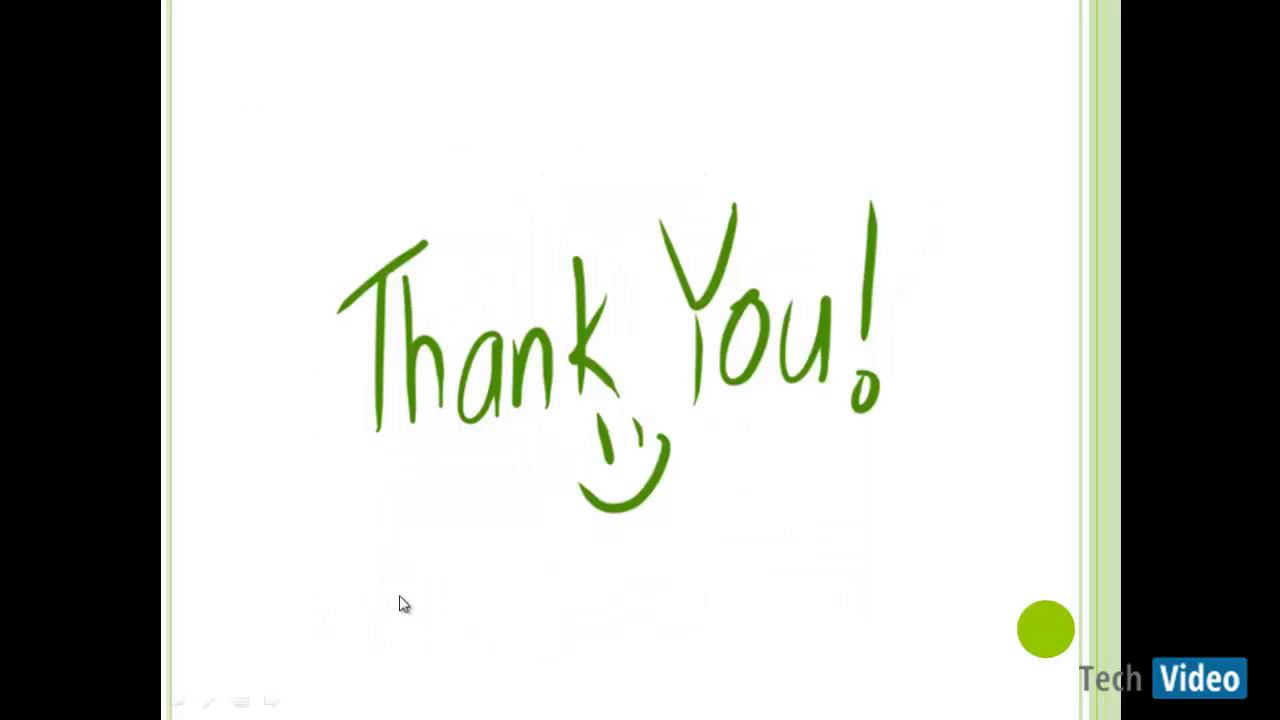